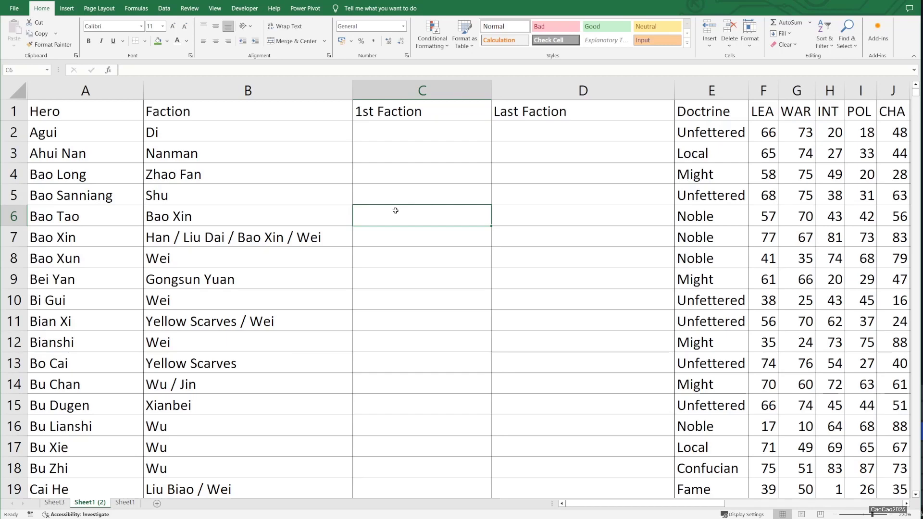
Step: Examine the Faction column for single and slash-separated entries, including rows 7 and 11, against the empty 1st Faction column
left_click(385, 132)
left_click(332, 133)
left_click(289, 154)
left_click(277, 238)
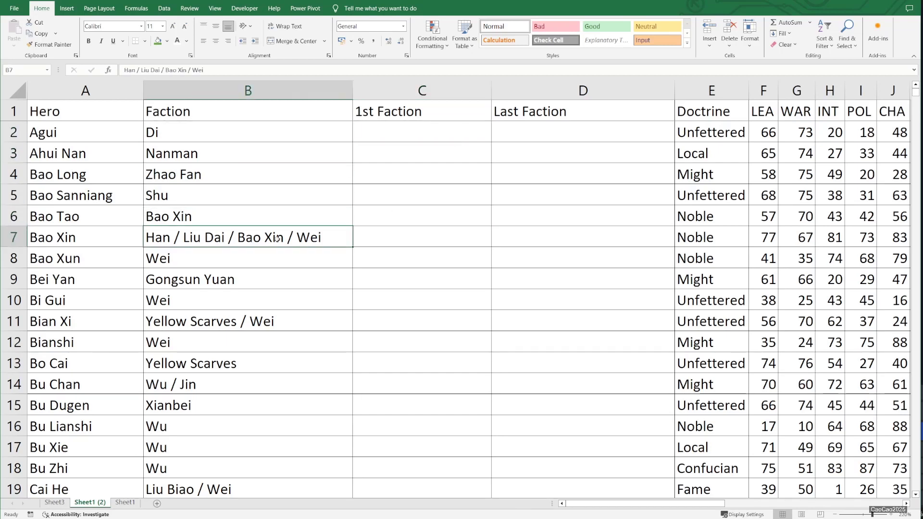
key("Right")
key("Left")
key("Left")
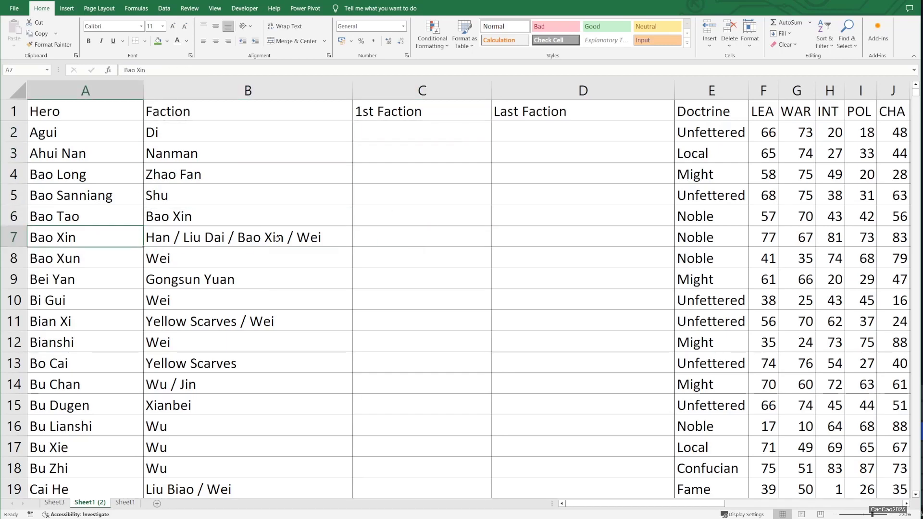
key("Right")
key("Down")
key("Down")
key("Down")
key("Down")
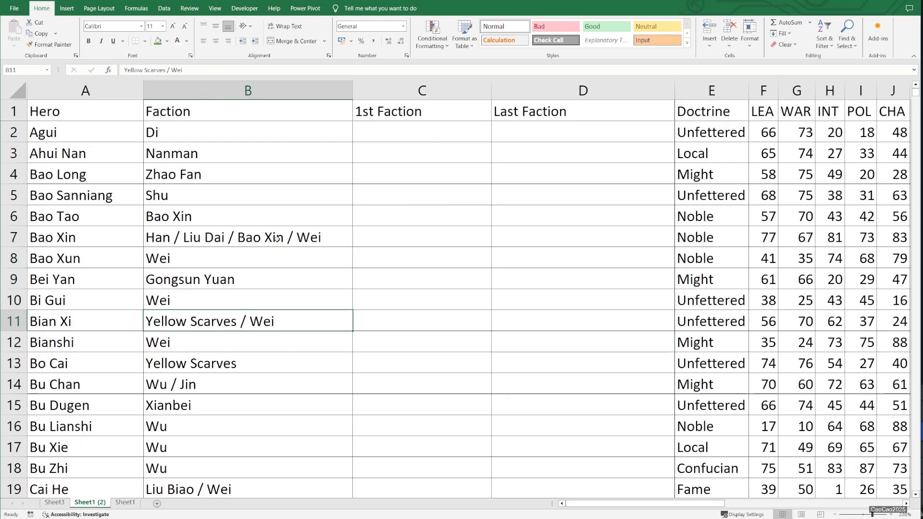
key("Right")
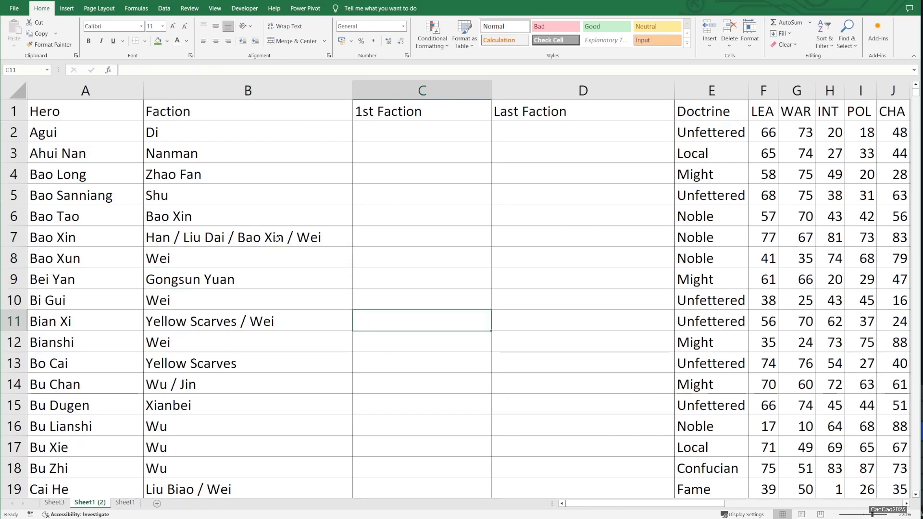
key("Left")
key("Up")
key("Up")
key("Up")
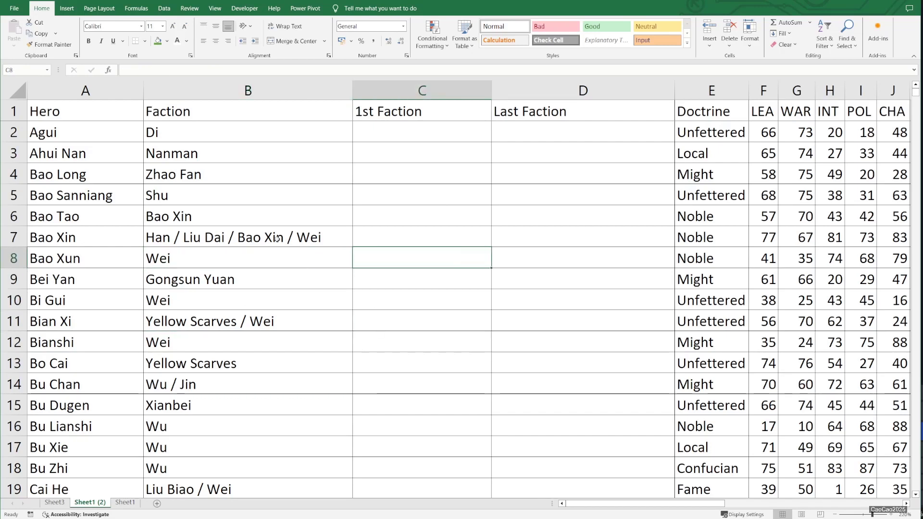
key("Up")
key("Right")
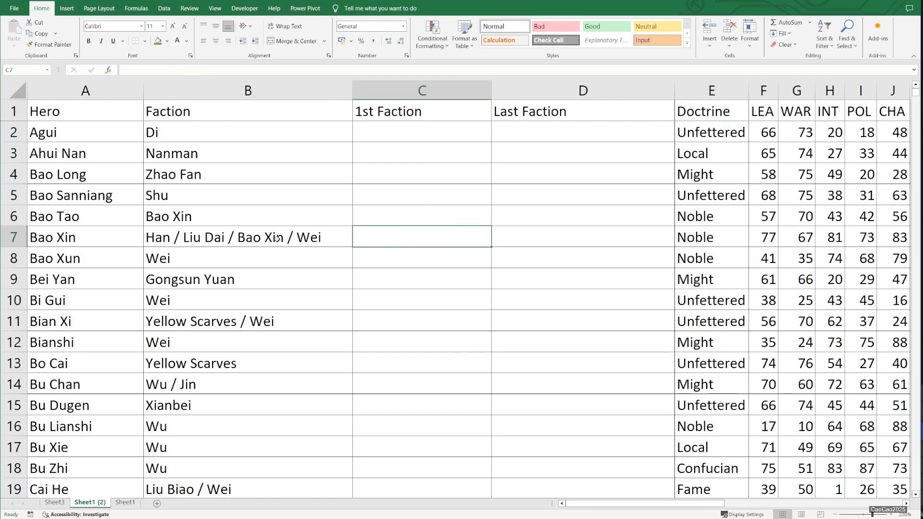
Step: Start an IF formula in C2 with the logical test ISERROR(SEARCH("/";B2))
key("ctrl+Up")
key("Down")
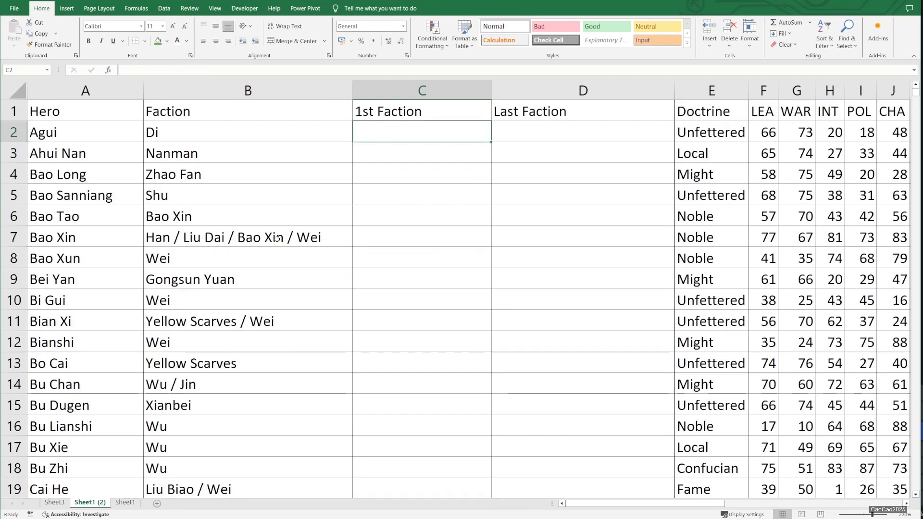
type("=")
type("if(")
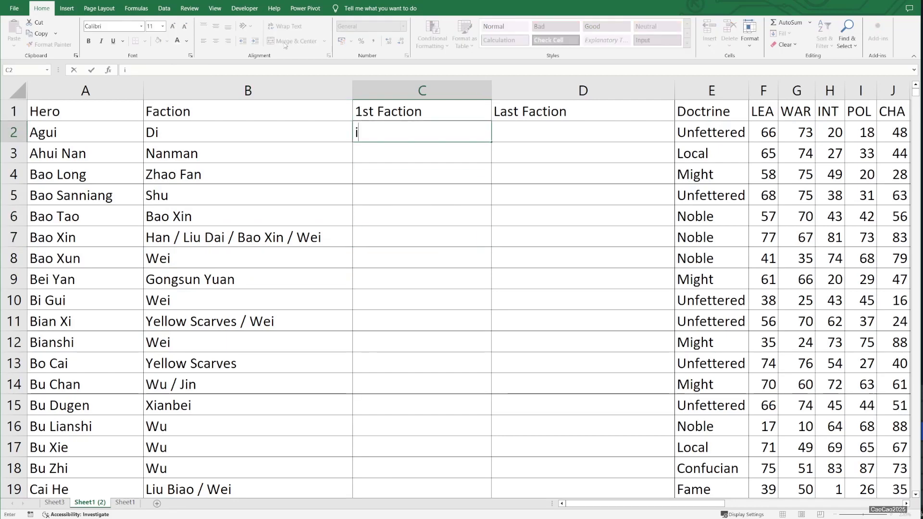
key("Escape")
type("=if(iserror")
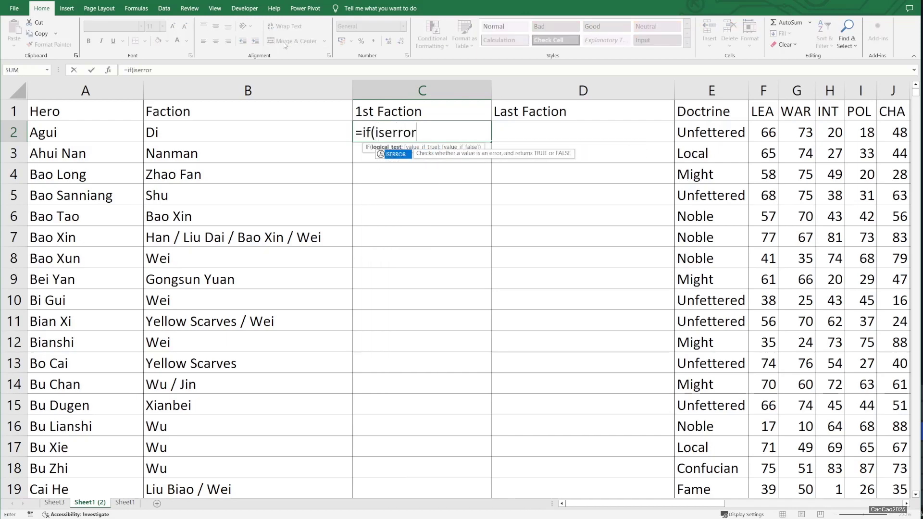
type("(searcj(")
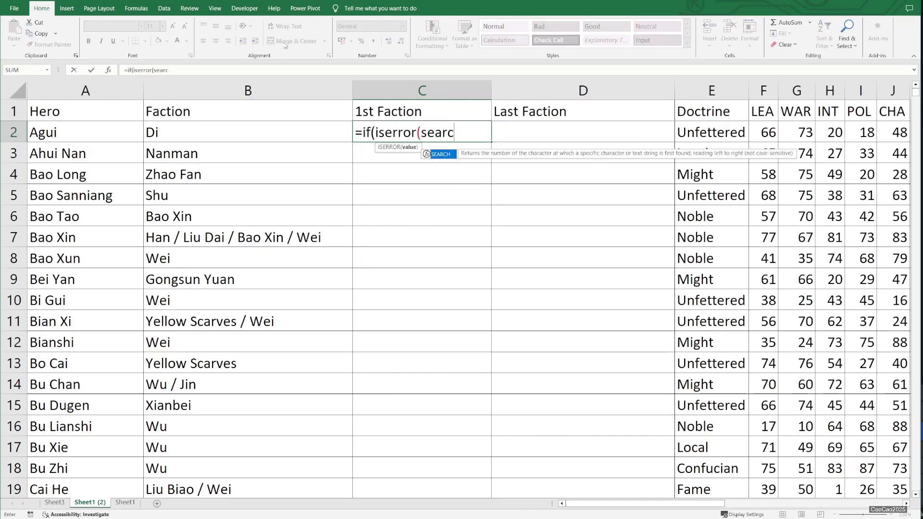
key("BackSpace")
key("BackSpace")
type("h*")
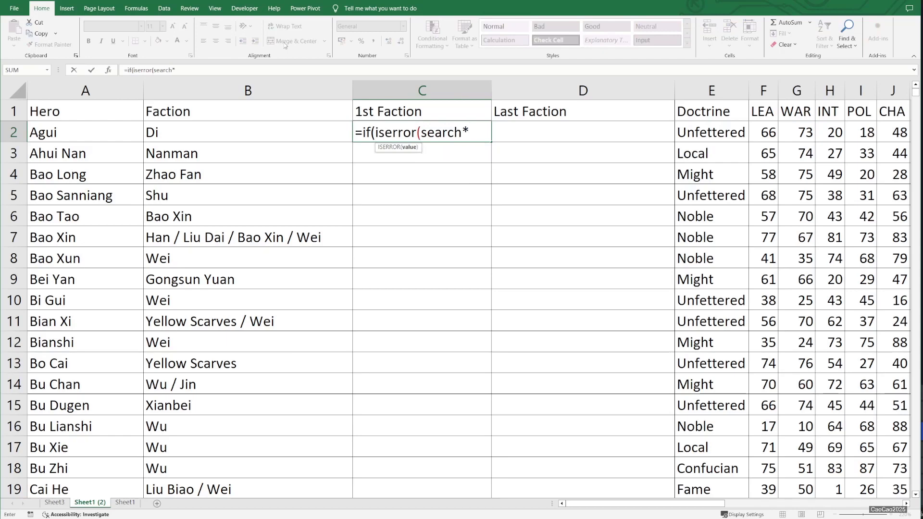
key("BackSpace")
type("(\"/\"")
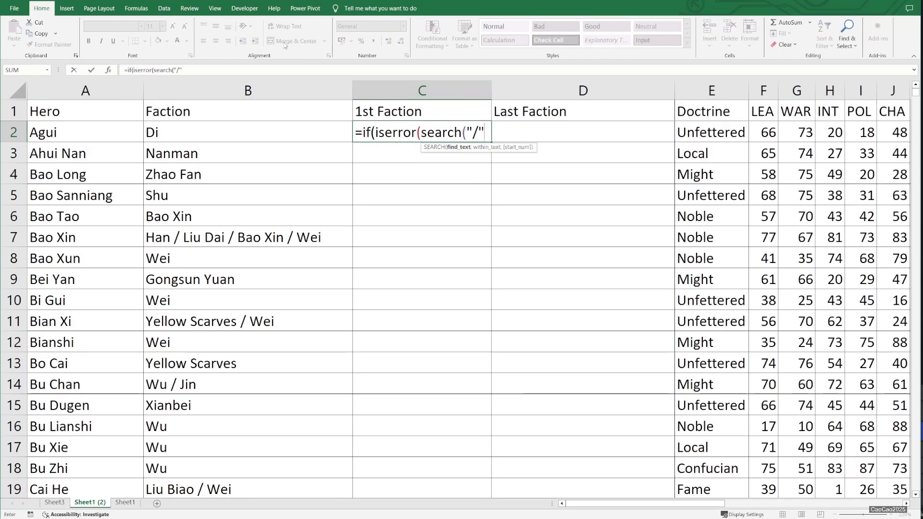
type(";")
left_click(161, 139)
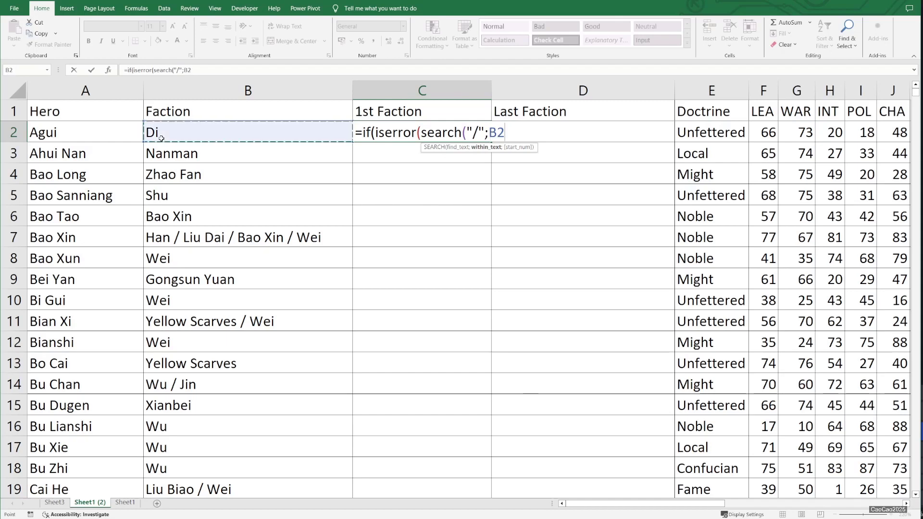
type(")")
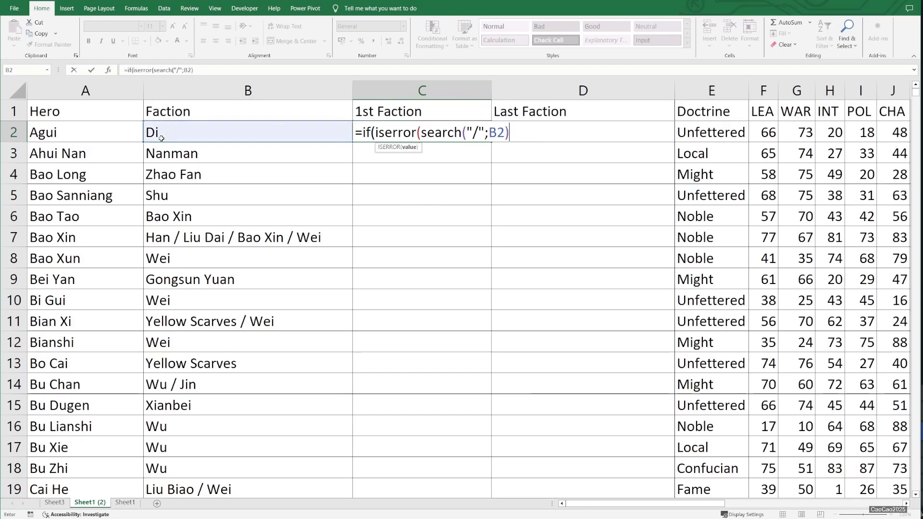
type(")")
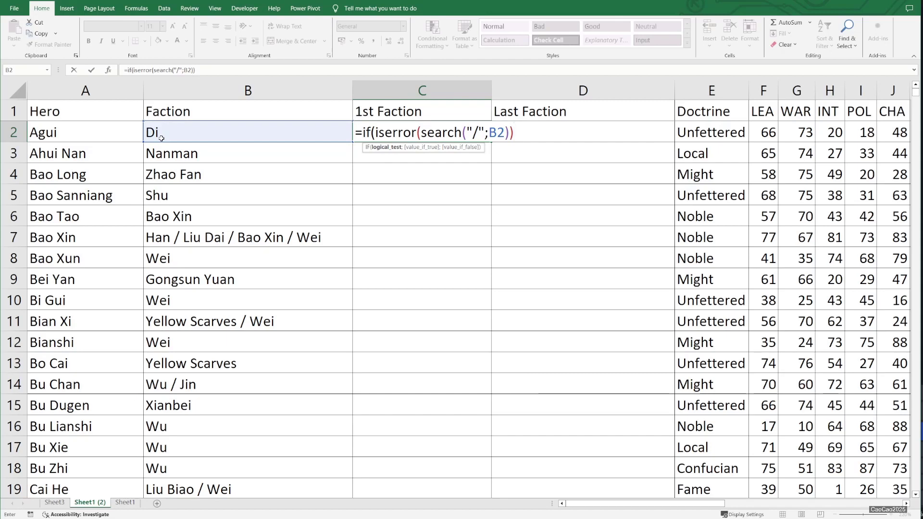
Step: Complete the C2 formula to return TRIM(B2) when the slash search errors and 0 otherwise
type(";trim(")
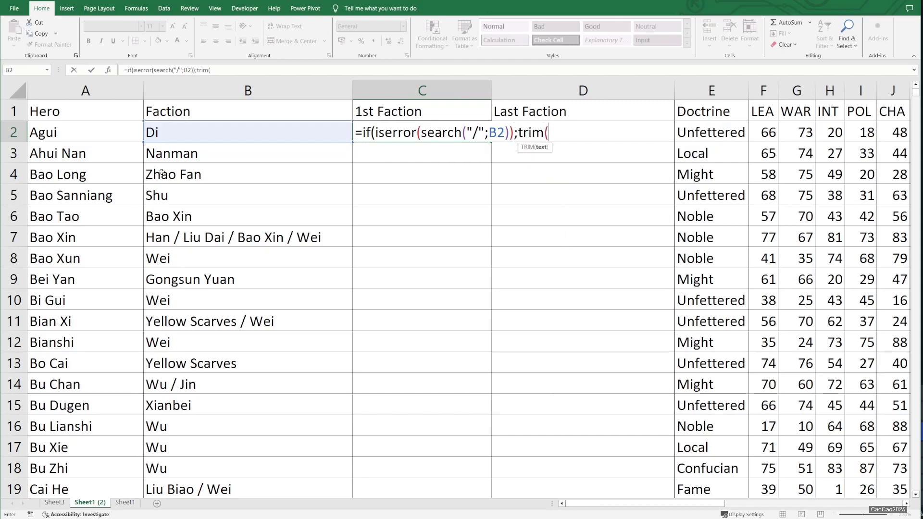
left_click(194, 140)
type(");0")
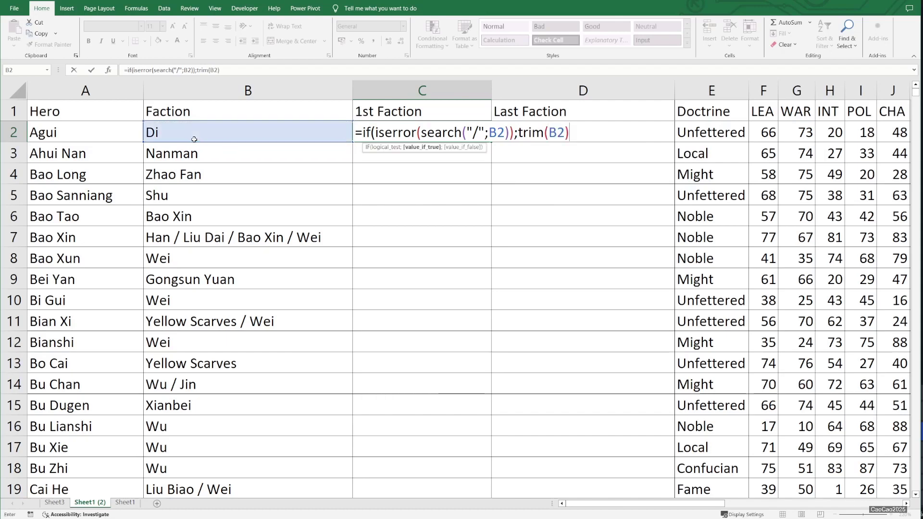
type(")")
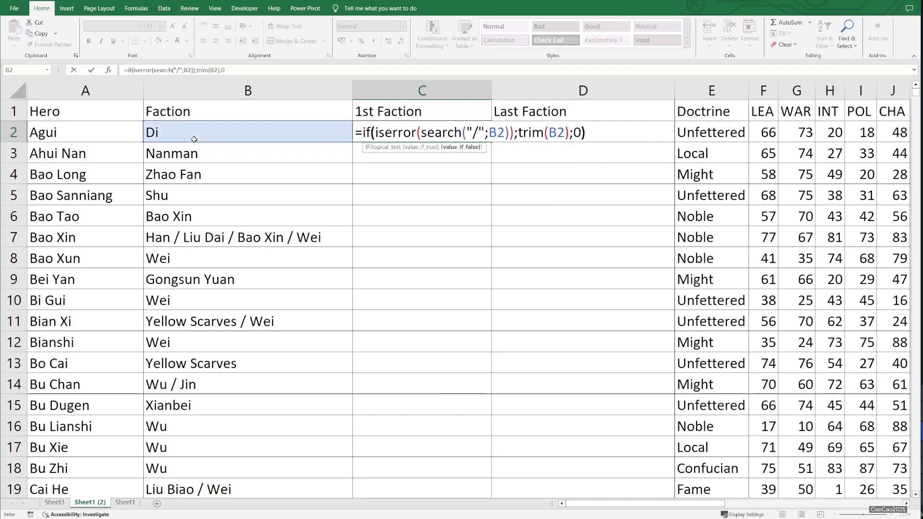
key("Return")
key("Up")
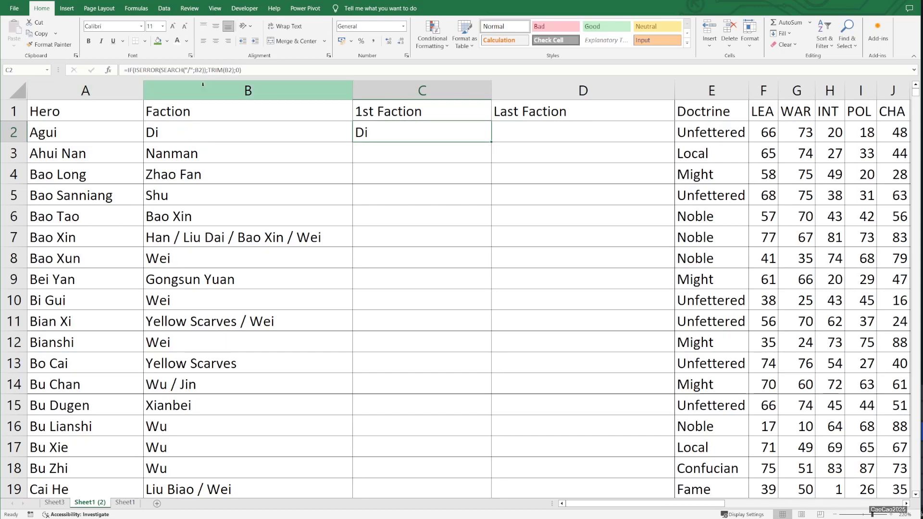
Step: Replace the 0 result in the C2 formula with SEARCH("/";B2), accepting the corrected closing parentheses
left_click(267, 72)
key("Left")
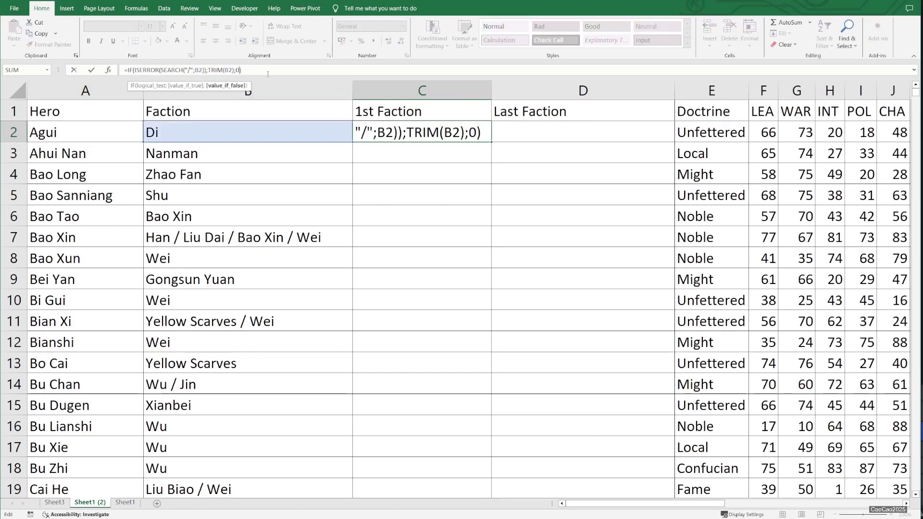
key("BackSpace")
type("SEARCH(\"/\";B2))")
key("Return")
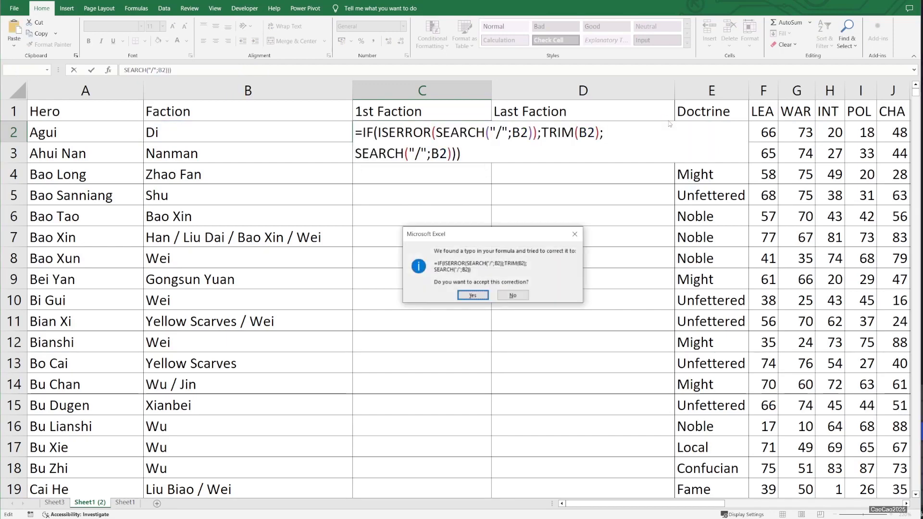
key("Return")
Step: Lay out the C2 formula with SEARCH("/";B2) indented on its own line and the closing parenthesis on a new line
key("Up")
key("F2")
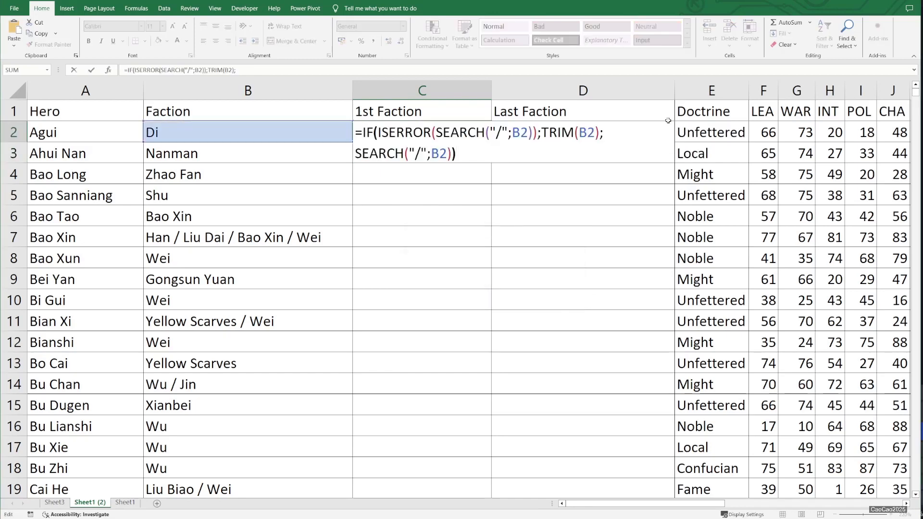
key("Left")
key("alt+Return")
key("Up")
key("Tab")
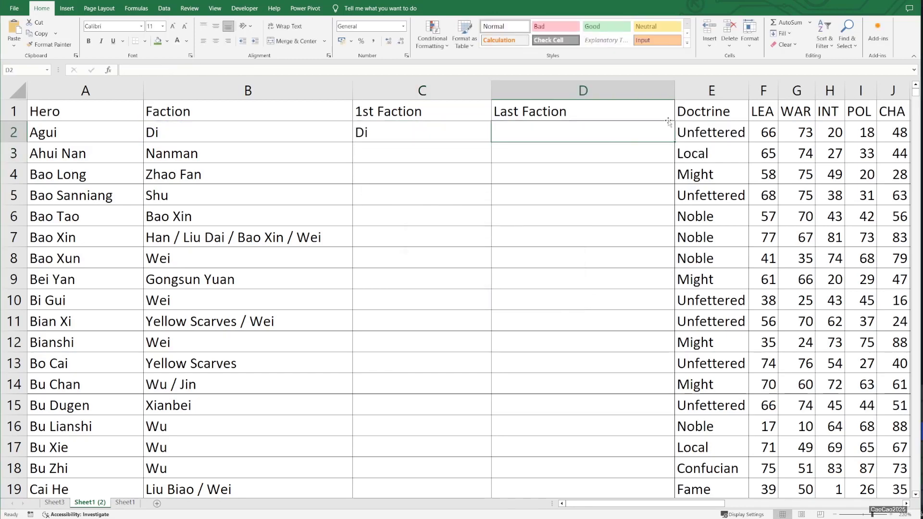
key("Left")
key("F2")
key("Up")
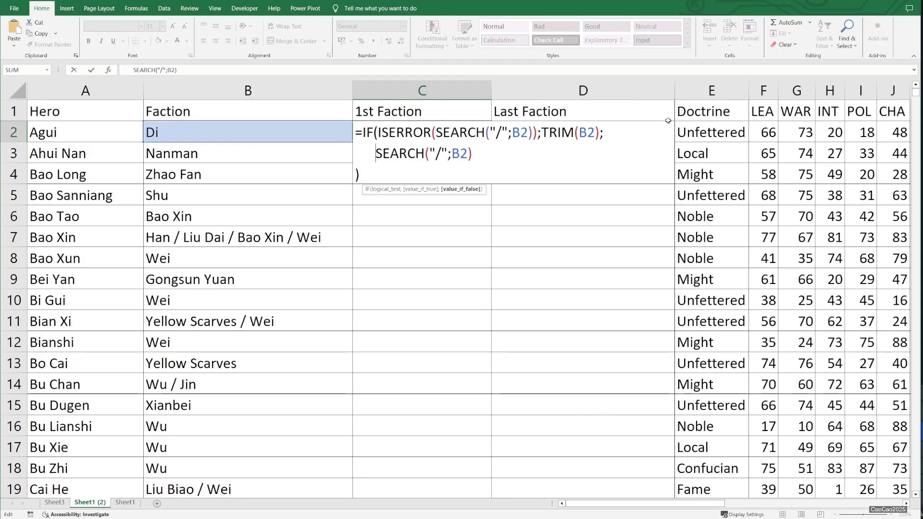
key("Return")
key("Up")
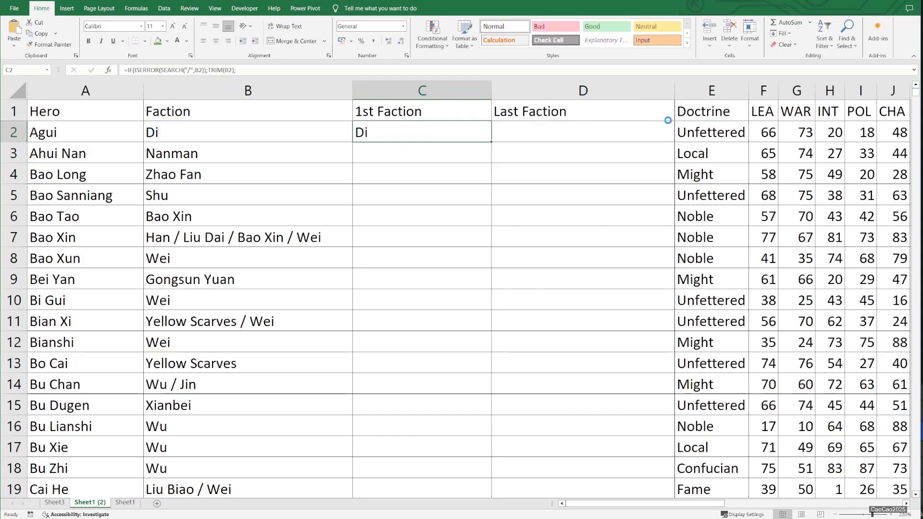
Step: Copy the formula from C2 to C7, the row with several factions
key("ctrl+c")
key("Down")
key("Down")
key("Down")
key("Down")
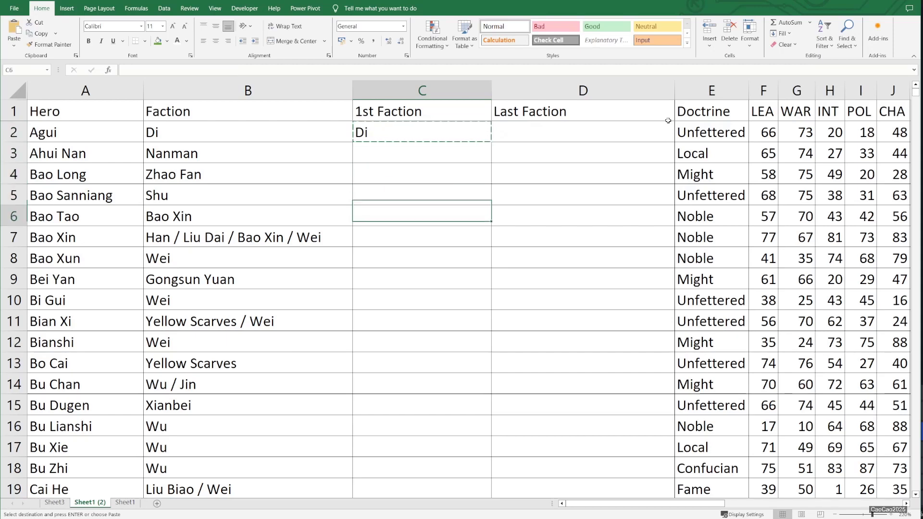
key("Down")
key("ctrl+v")
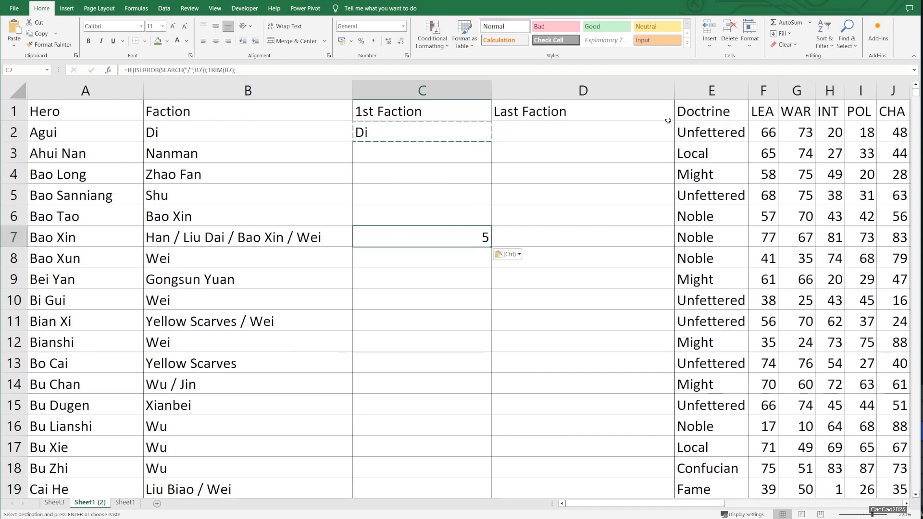
Step: Turn the slash search on C7's second formula line into LEFT(B7;SEARCH("/";B7)-1)
key("F2")
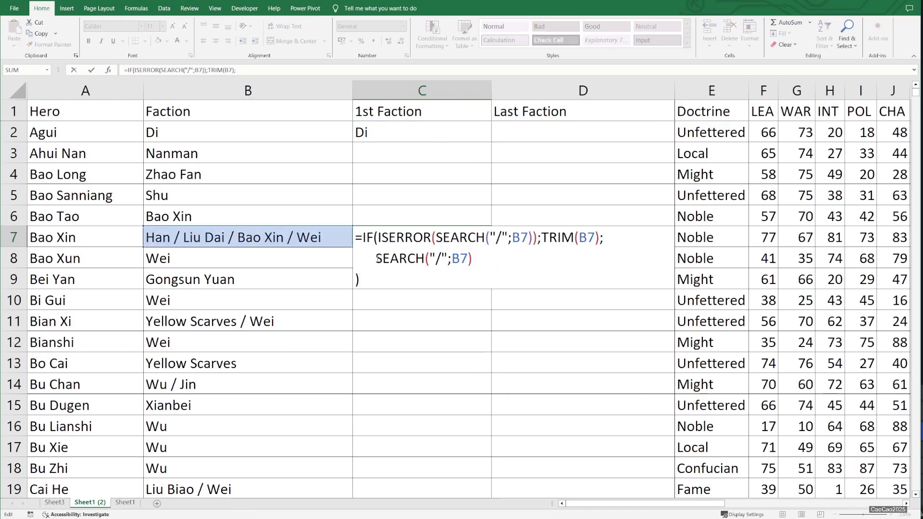
left_click_drag(407, 258, 473, 262)
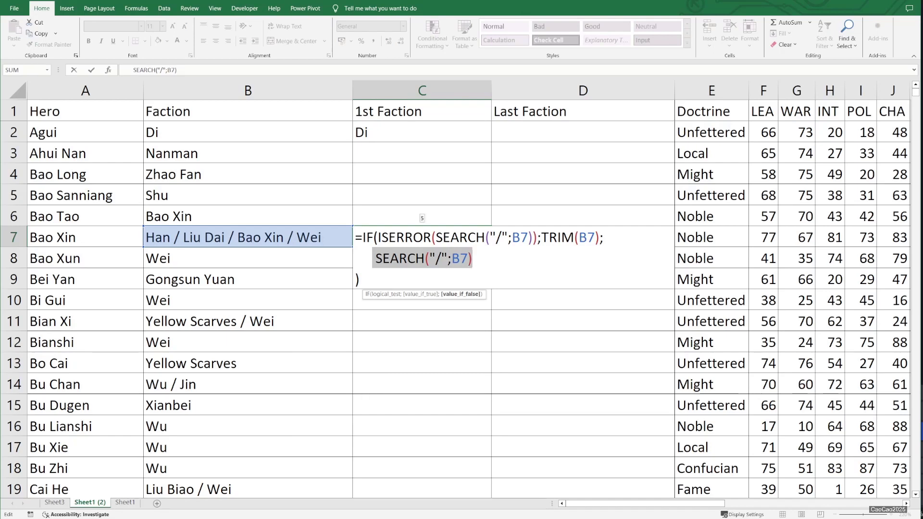
left_click(385, 260)
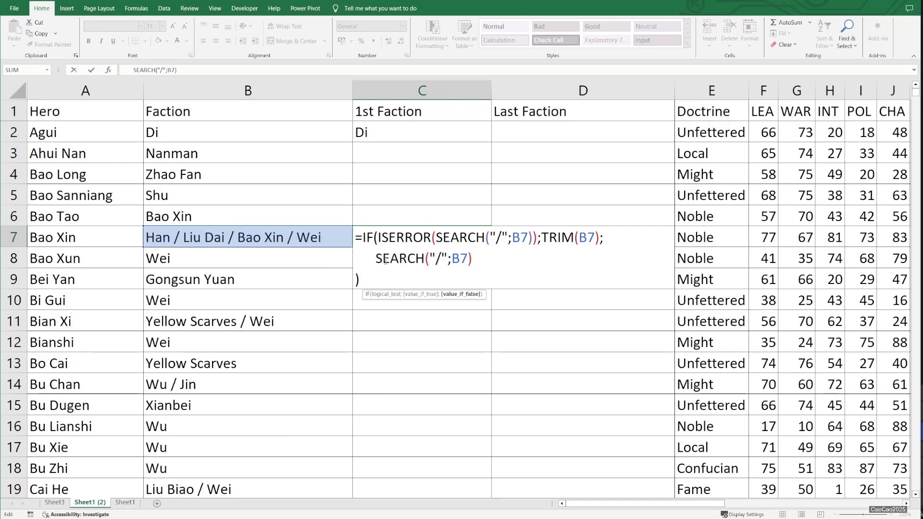
type("left)")
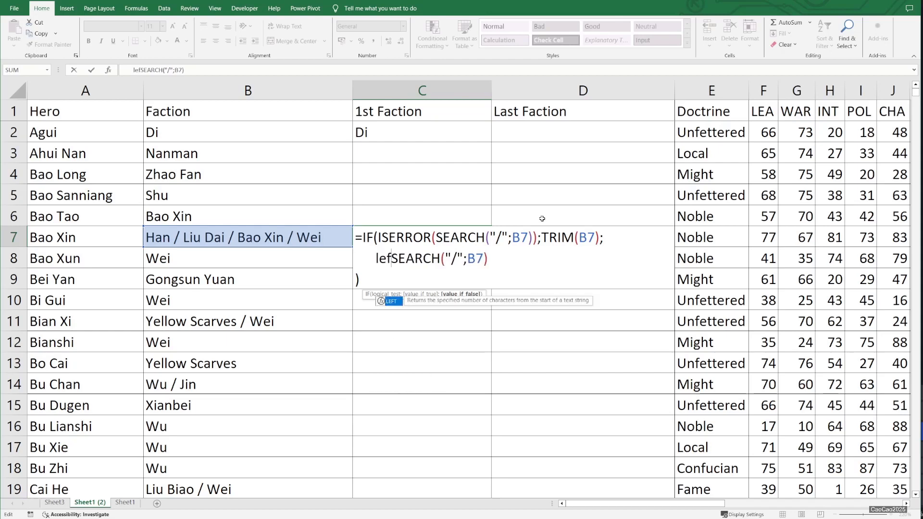
key("BackSpace")
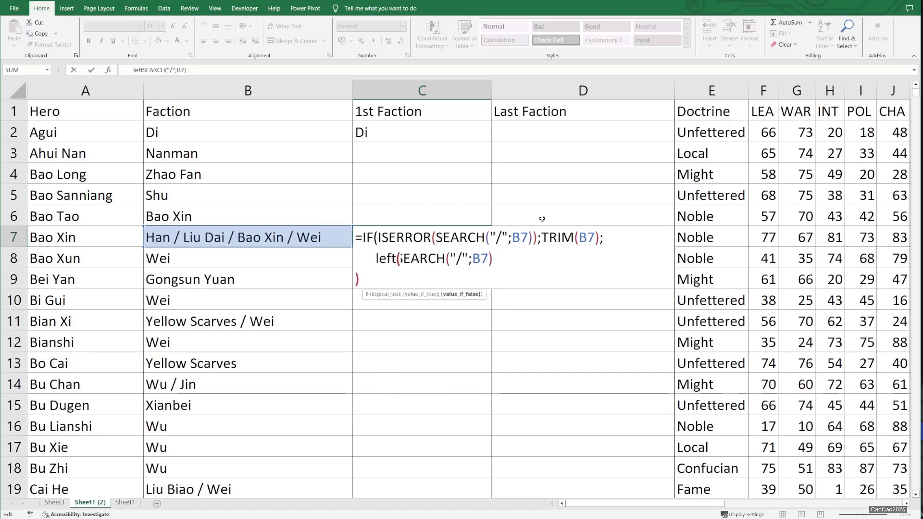
type("(")
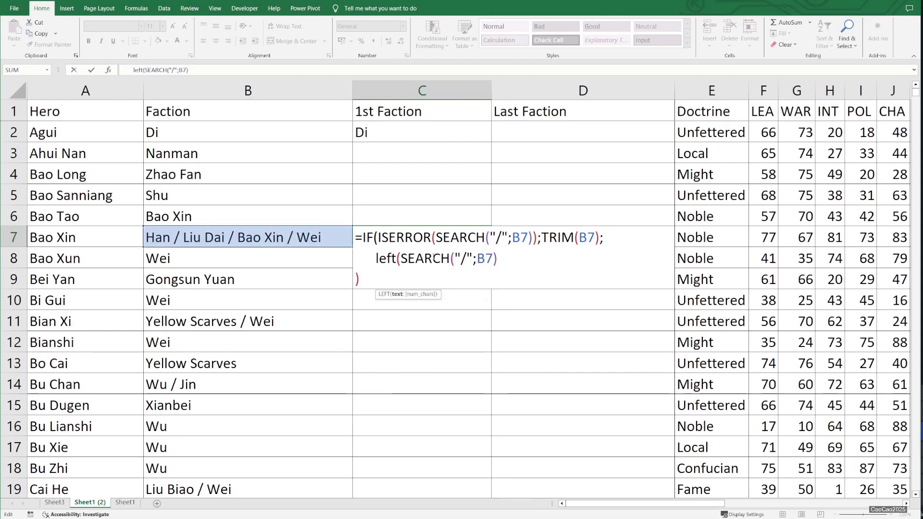
left_click(259, 241)
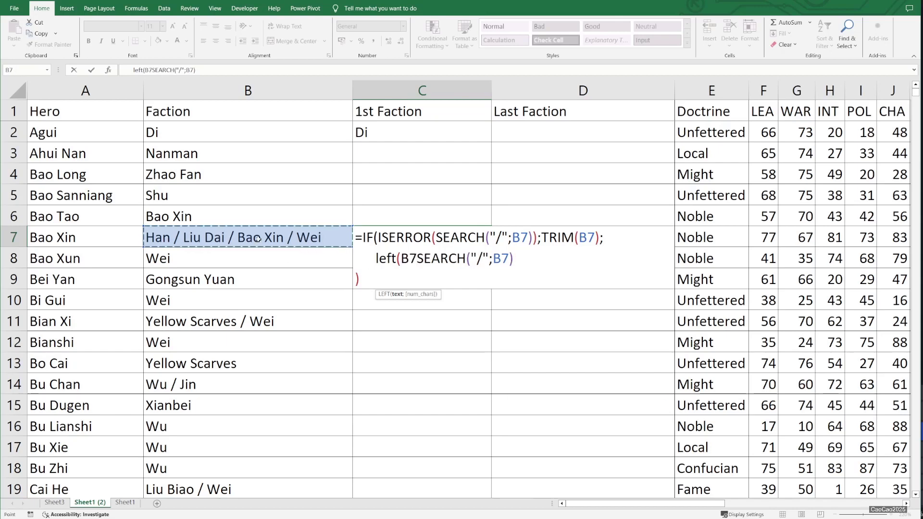
type(";")
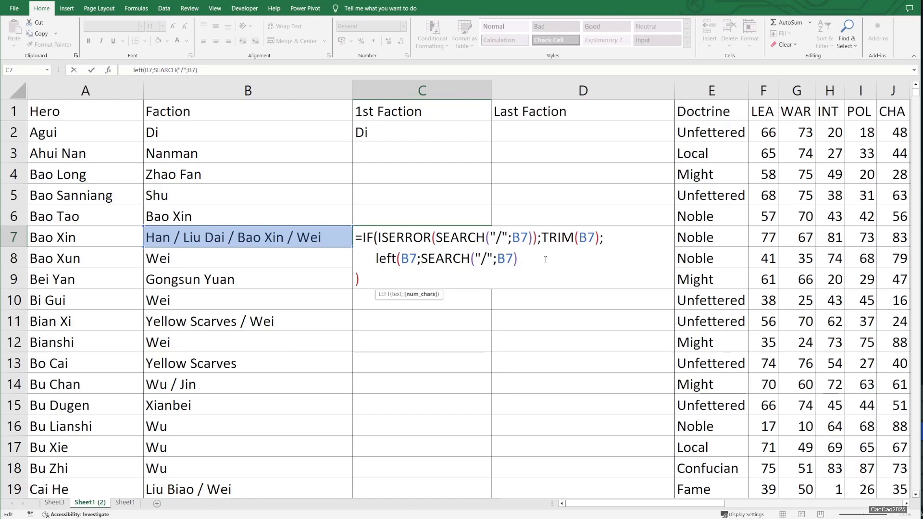
type("-1)")
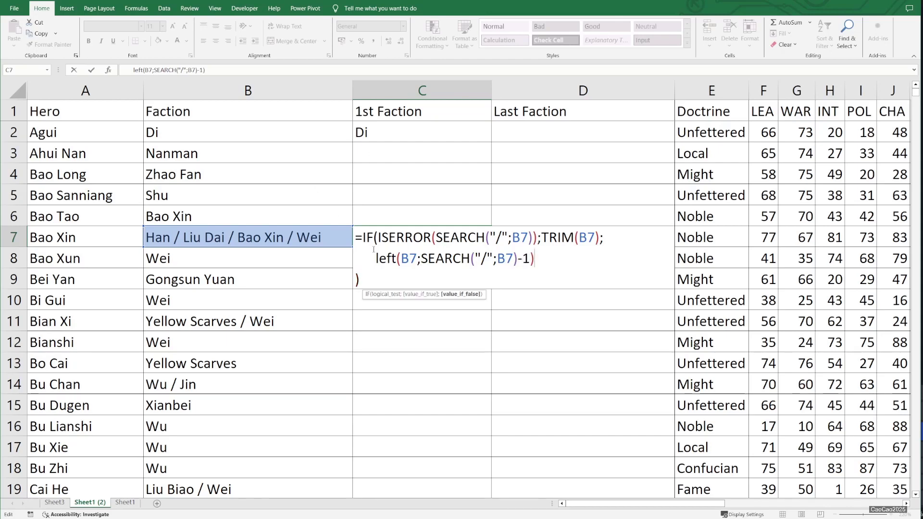
Step: Wrap the LEFT expression in the C7 formula in TRIM and accept the formula
left_click(376, 259)
type("trim(")
key("End")
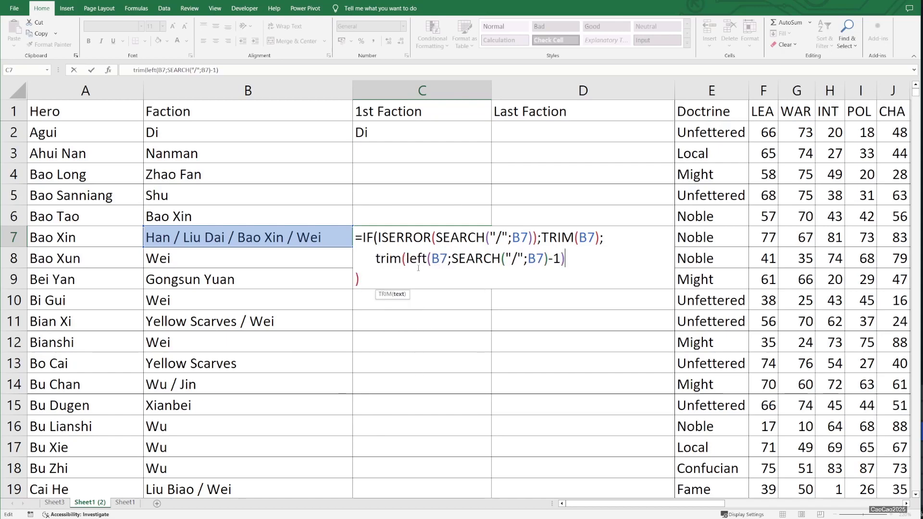
type(")")
key("Return")
key("Up")
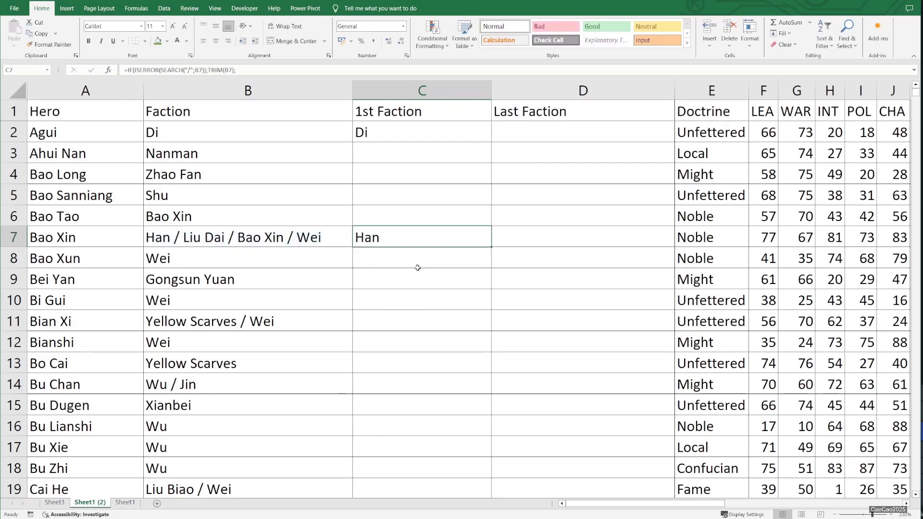
Step: Copy the C7 formula to the cells above it in the 1st Faction column, starting from C2
key("ctrl+c")
key("ctrl+shift+Up")
key("ctrl+v")
key("ctrl+Down")
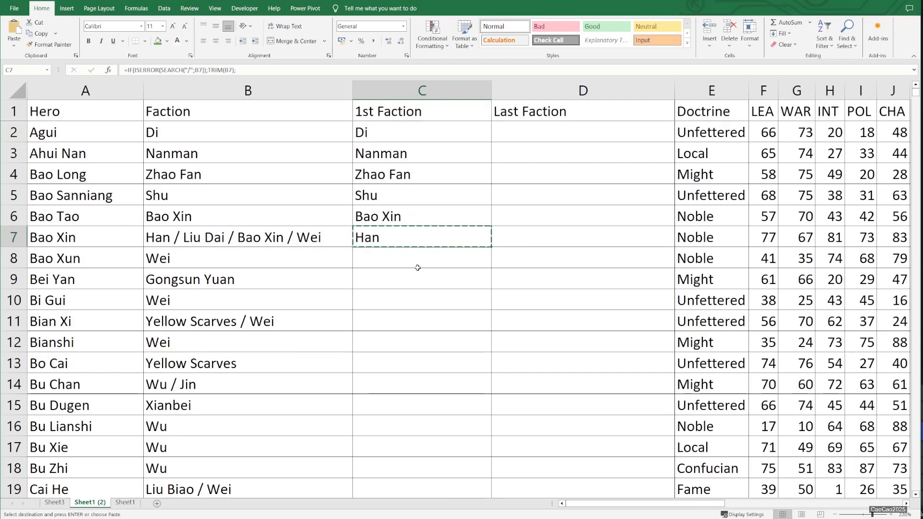
Step: Fill the copied formula down the 1st Faction column to the last hero row, 991
key("Left")
key("ctrl+Down")
key("Right")
key("ctrl+shift+Up")
key("ctrl+v")
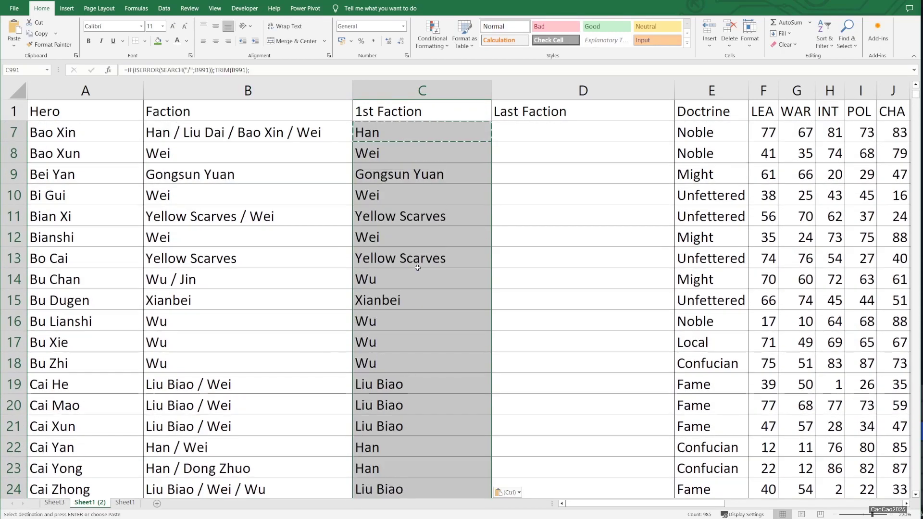
Step: Check the 1st Faction results against the Faction entries in the upper rows of the list
key("ctrl+Up")
key("Down")
key("Down")
key("Down")
key("Down")
key("Down")
key("Down")
key("Down")
key("Down")
key("Down")
key("Down")
key("Down")
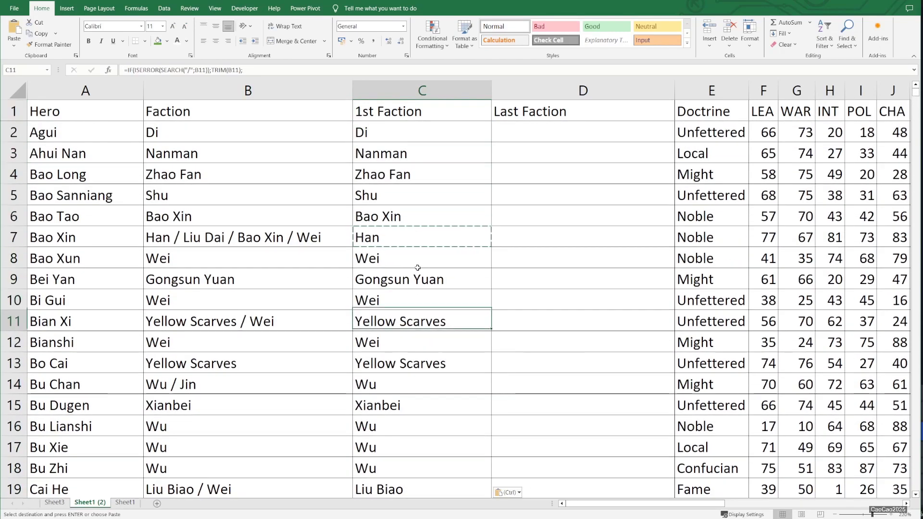
key("Down")
key("Down")
key("Down")
key("Down")
key("Down")
key("Down")
key("Down")
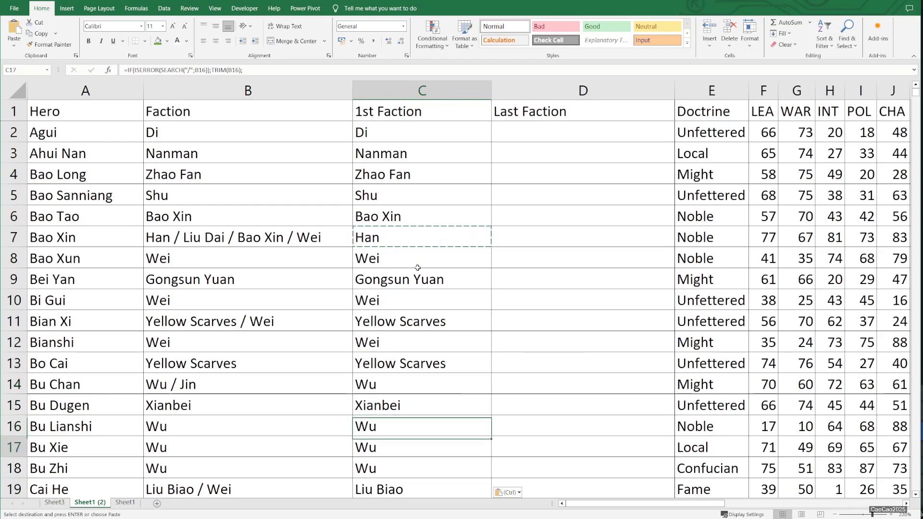
key("Down")
key("Down")
key("Down")
key("Down")
key("Down")
key("Down")
key("Down")
key("Down")
key("Down")
key("Down")
key("Down")
key("Down")
key("Down")
key("Down")
key("Down")
key("Down")
key("Down")
key("Down")
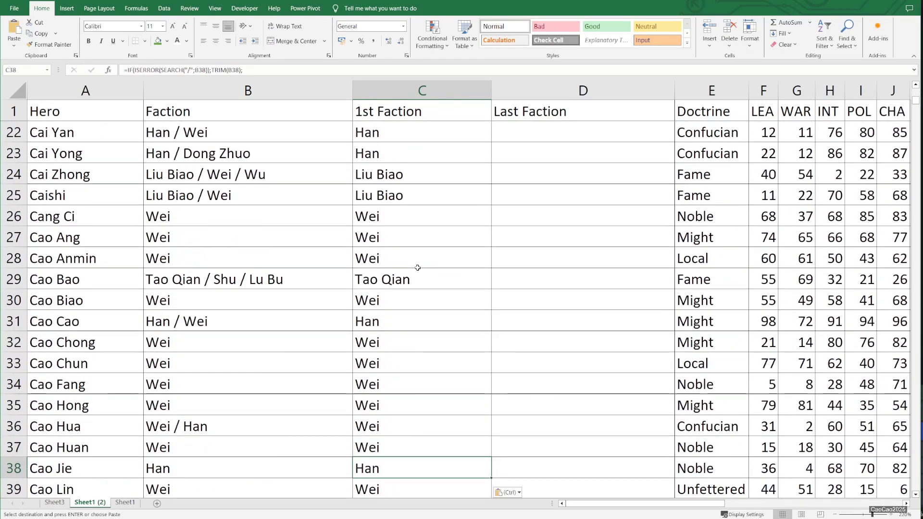
key("Up")
key("Up")
key("Up")
key("Up")
key("Up")
key("Up")
key("Up")
key("Up")
key("Up")
key("Up")
key("Up")
key("Up")
key("Up")
key("Up")
key("Up")
key("Up")
key("Up")
key("Up")
key("Up")
key("Up")
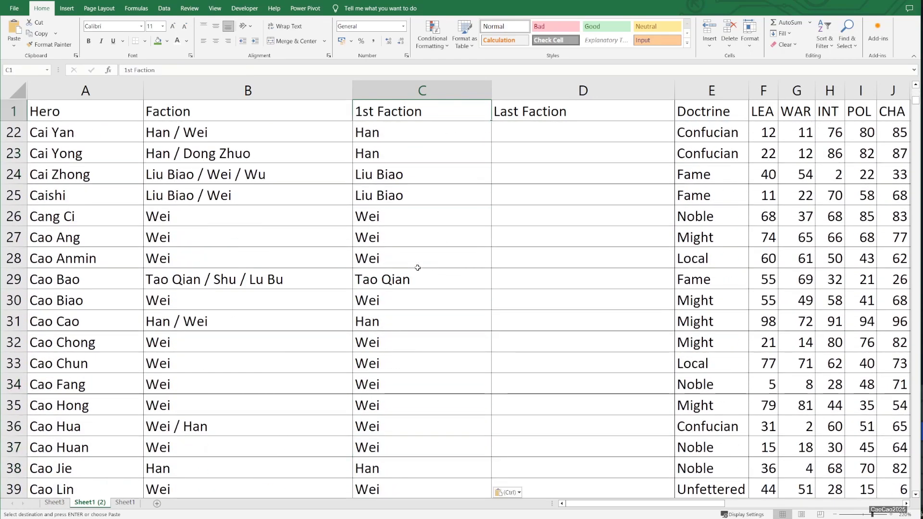
key("Escape")
key("Right")
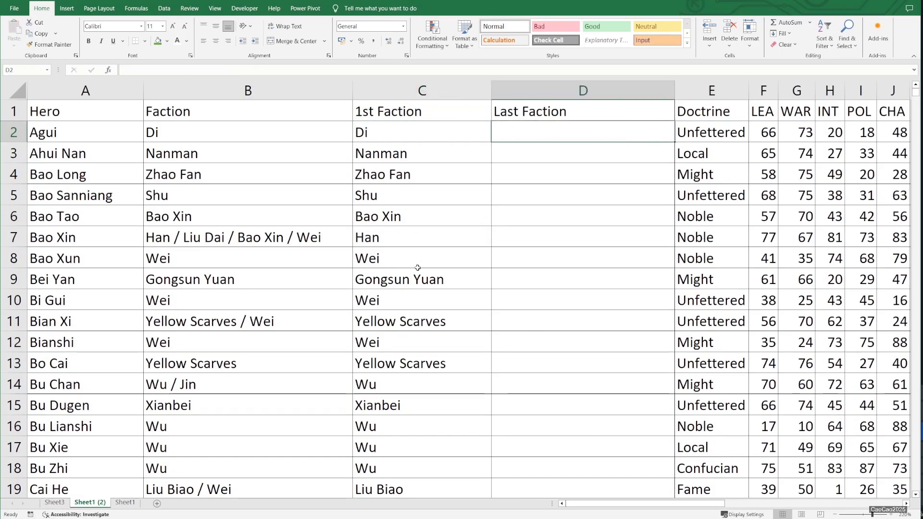
key("Left")
key("Down")
key("ctrl+c")
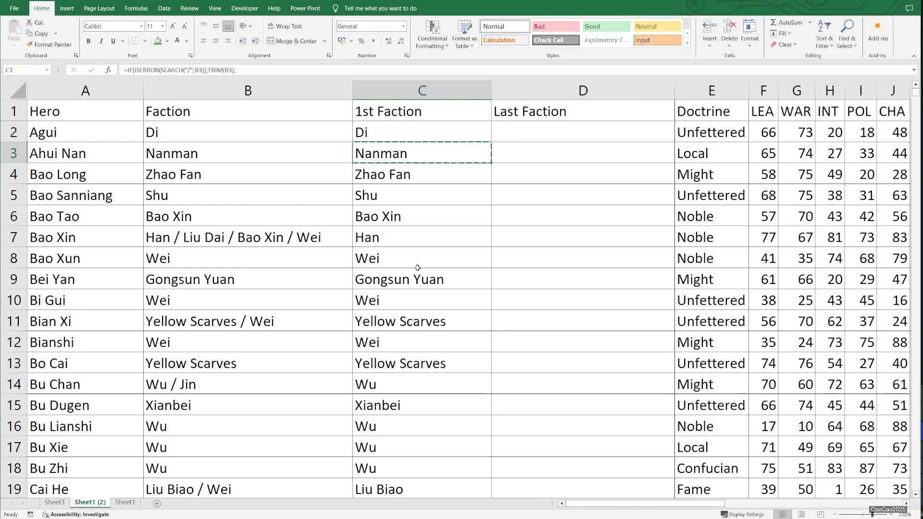
key("Down")
key("Down")
key("Down")
key("Down")
key("Down")
key("Down")
key("Down")
key("Down")
key("F2")
key("ctrl+Home")
key("shift+End")
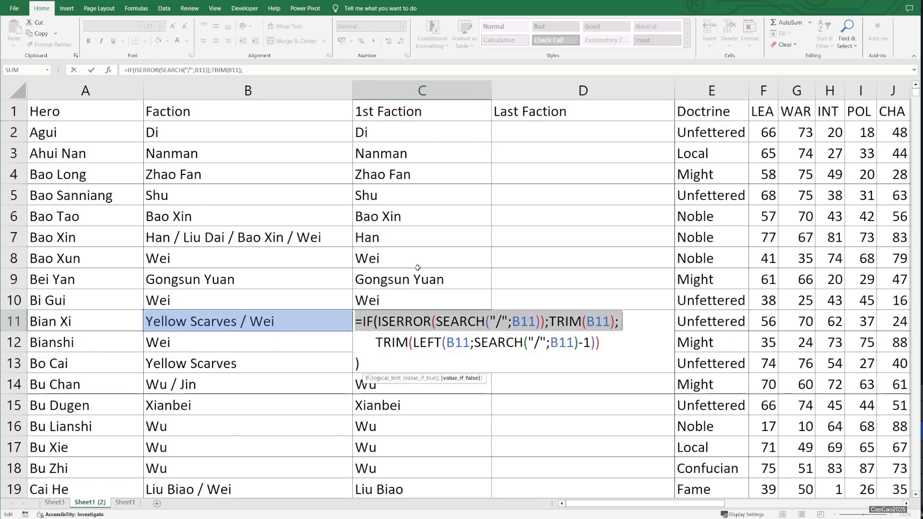
key("Escape")
Step: Copy the formula text from C7 and paste it into D7 in the Last Faction column
key("Up")
key("ctrl+Up")
key("Down")
key("Down")
key("Down")
key("Down")
key("Down")
key("Down")
key("F2")
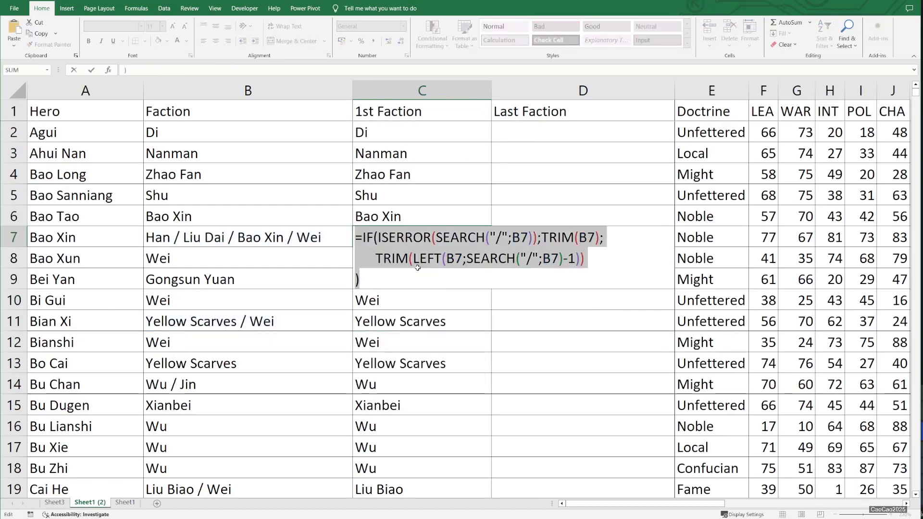
key("Escape")
key("Right")
key("F2")
key("ctrl+v")
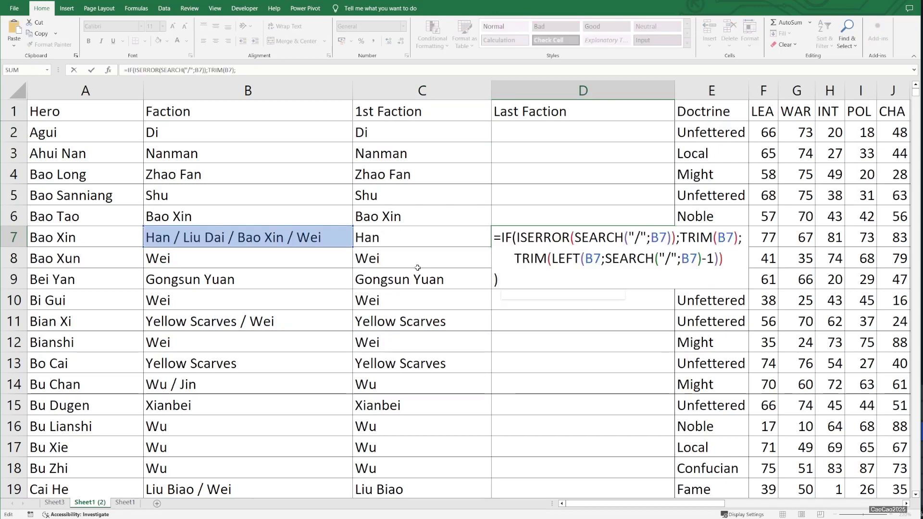
Step: Remove the TRIM(LEFT(B7;SEARCH("/";B7)-1)) expression from the D7 formula, keeping an indented empty line in its place
key("Up")
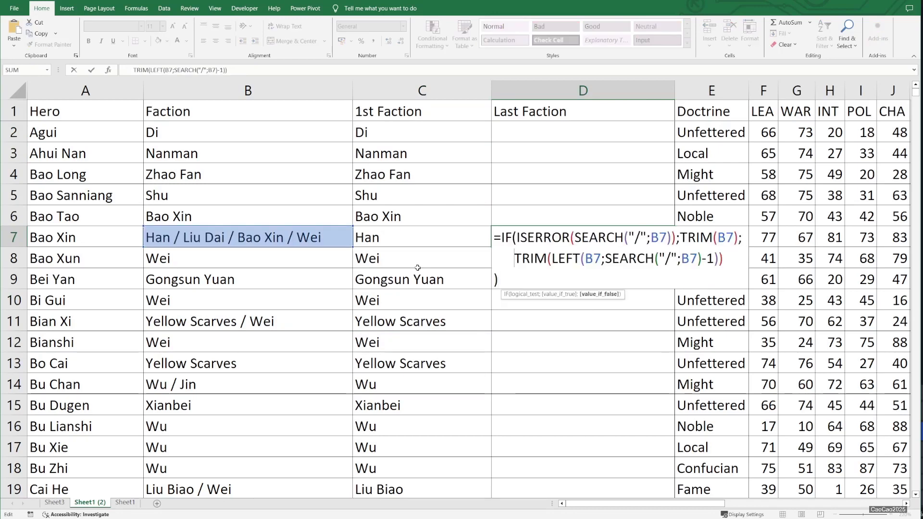
key("shift+End")
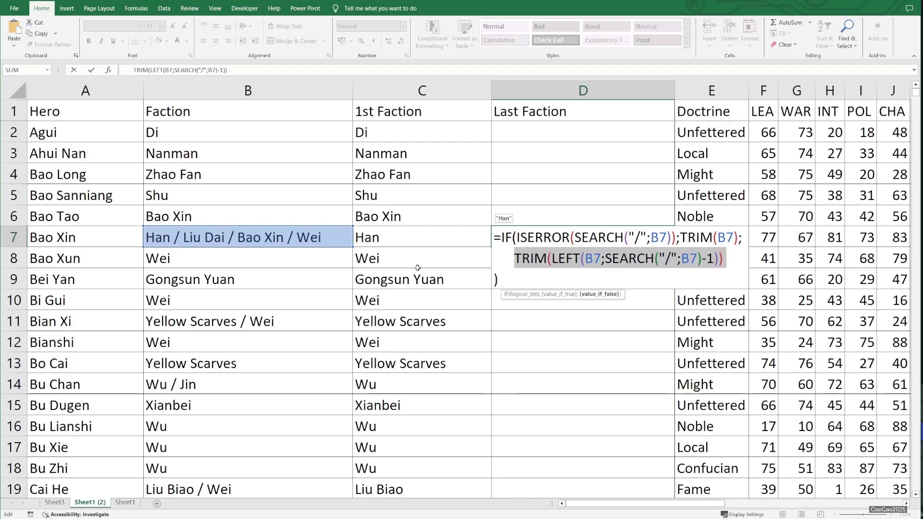
key("Delete")
key("Delete")
key("alt+Return")
key("Up")
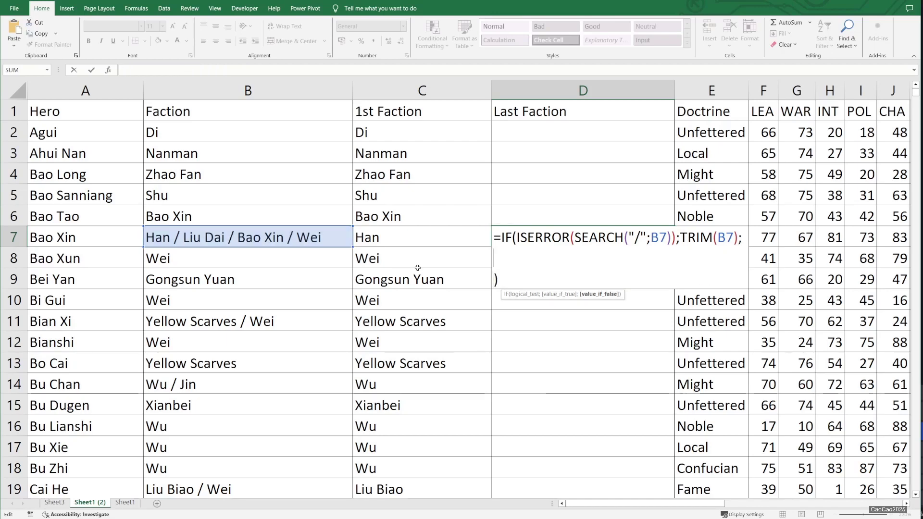
key("Right")
key("Right")
key("Right")
key("Right")
key("Right")
key("Right")
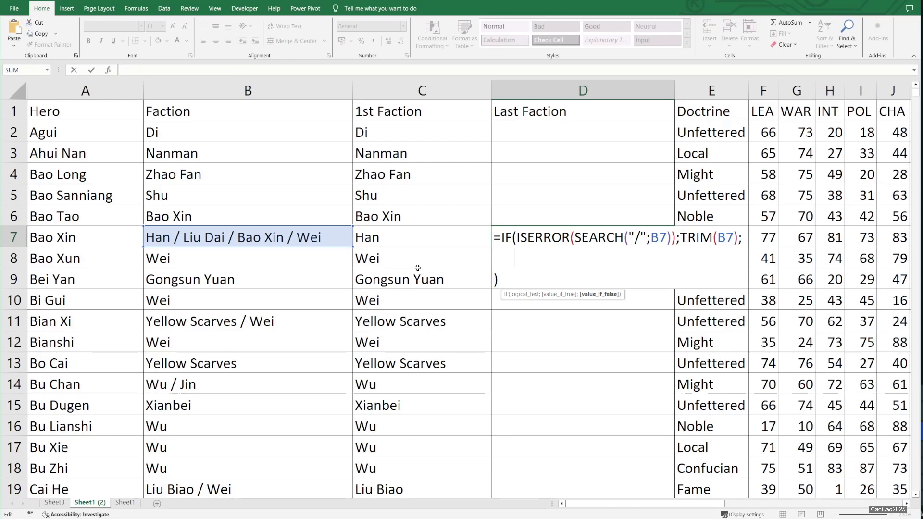
Step: Enter SUBSTITUTE(B7;"/";"") as the value-if-false part of the D7 formula and accept it
type("sub")
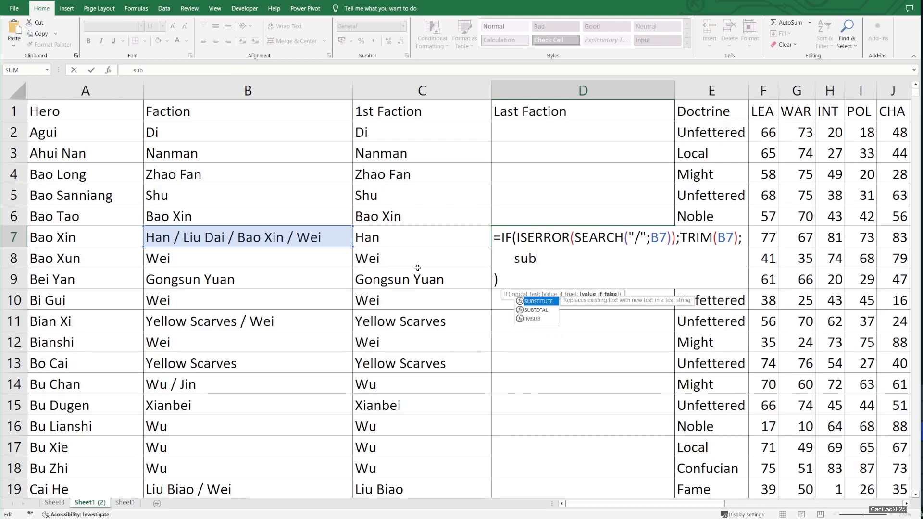
double_click(546, 303)
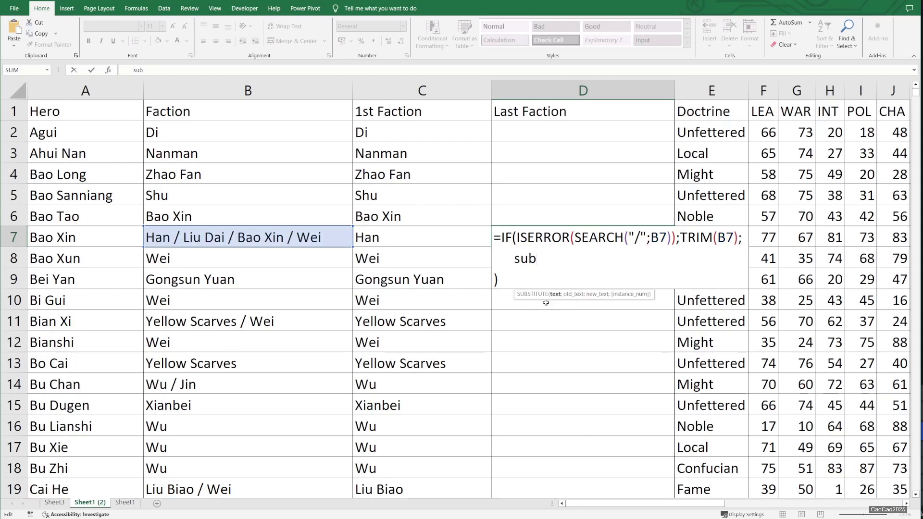
left_click(271, 237)
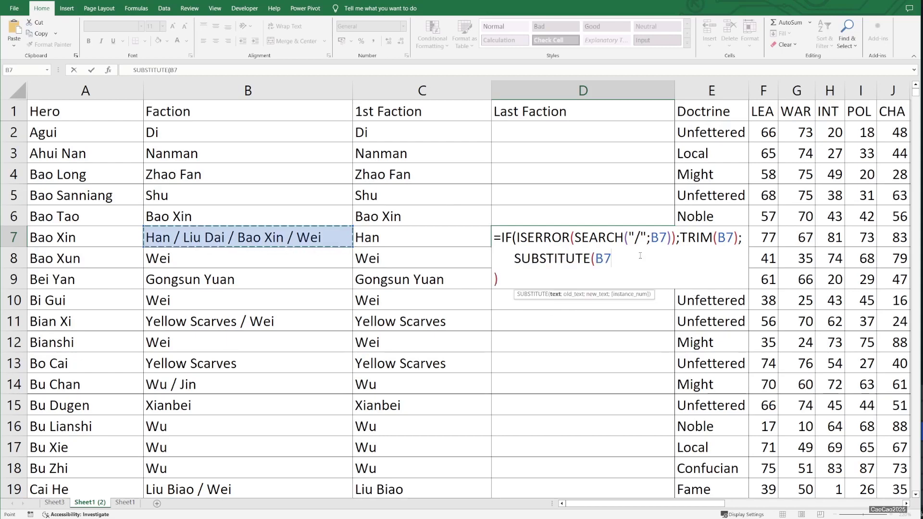
type(";\"/\"")
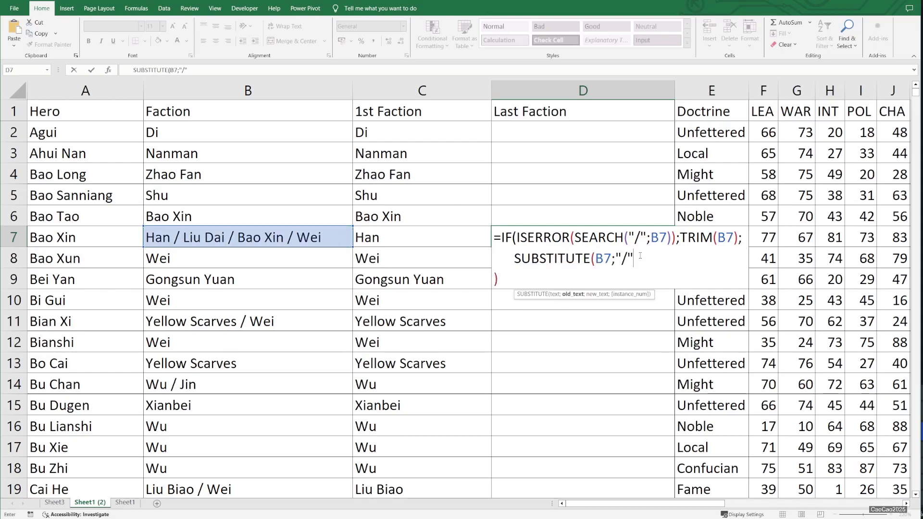
type(";\"\")")
key("Return")
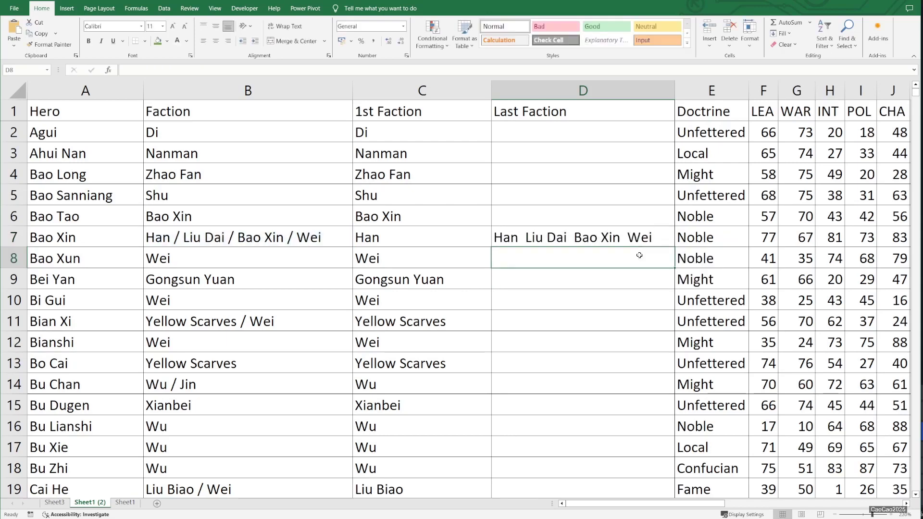
Step: Wrap the SUBSTITUTE(B7;"/";"") expression in the D7 formula in a LEN function
key("Up")
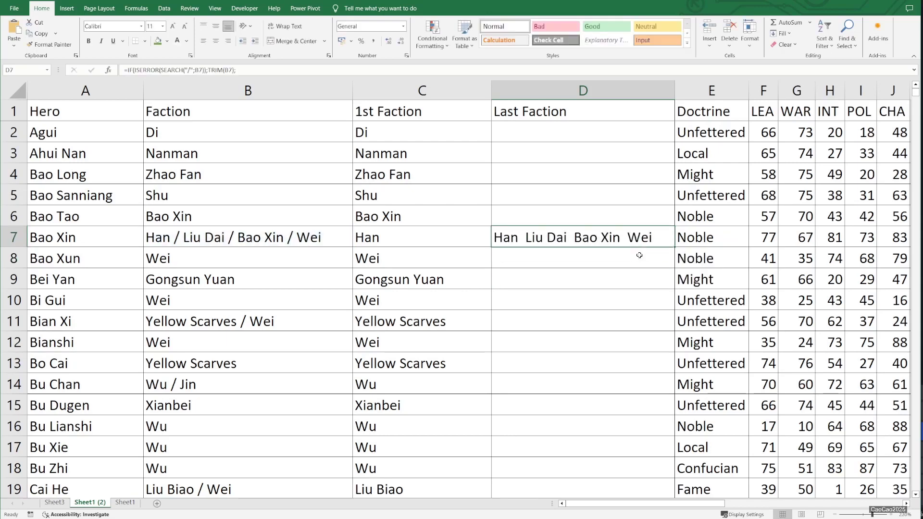
double_click(518, 247)
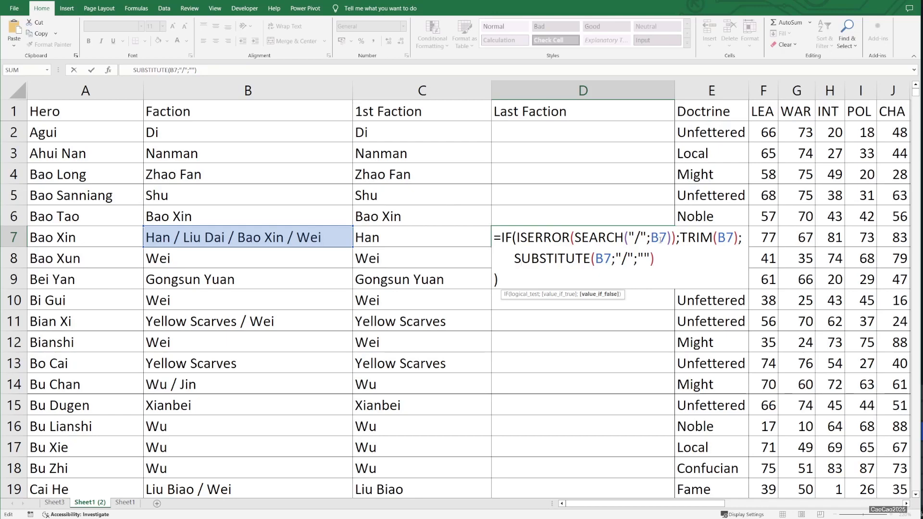
type("len(")
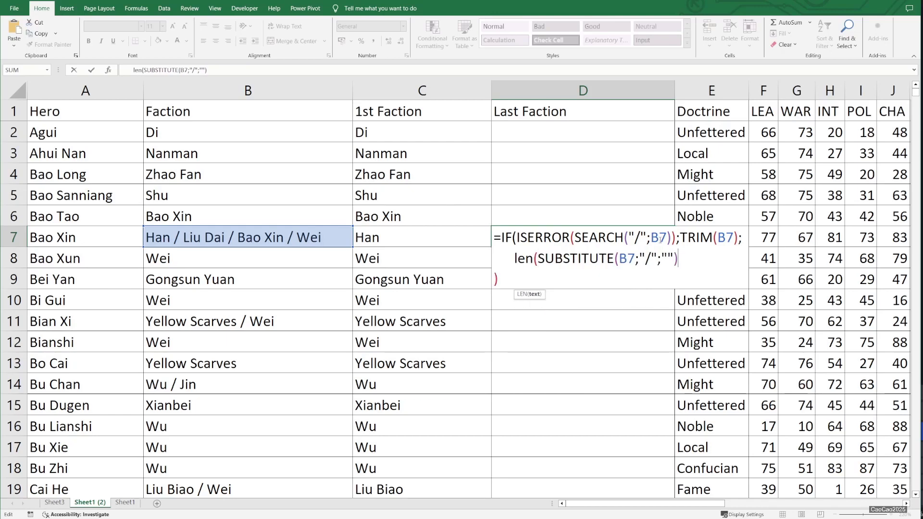
Step: Put LEN(B7)- in front of LEN(SUBSTITUTE(B7;"/";"")) in the D7 formula and accept it
left_click(500, 272)
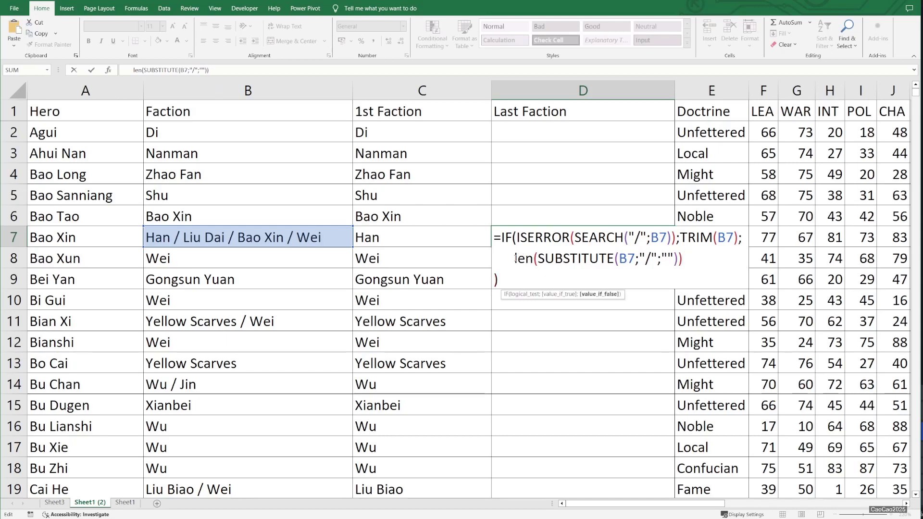
type("len(")
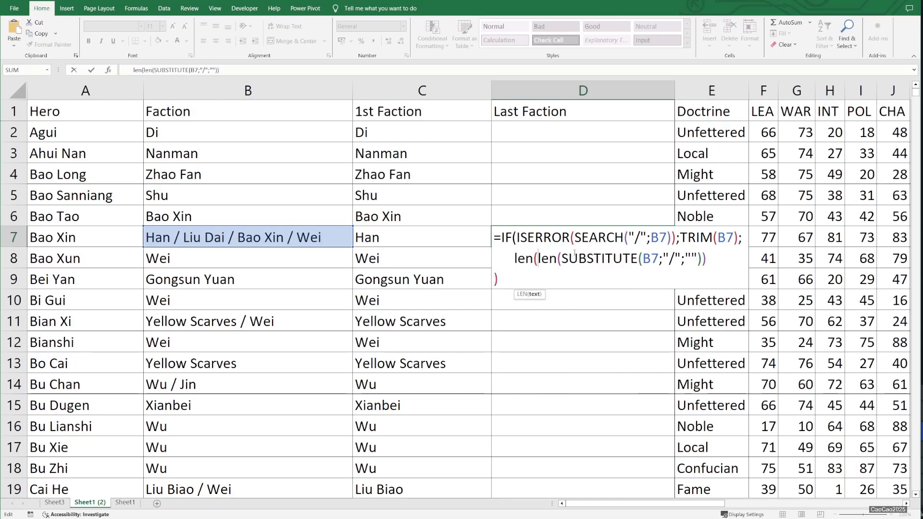
left_click(179, 239)
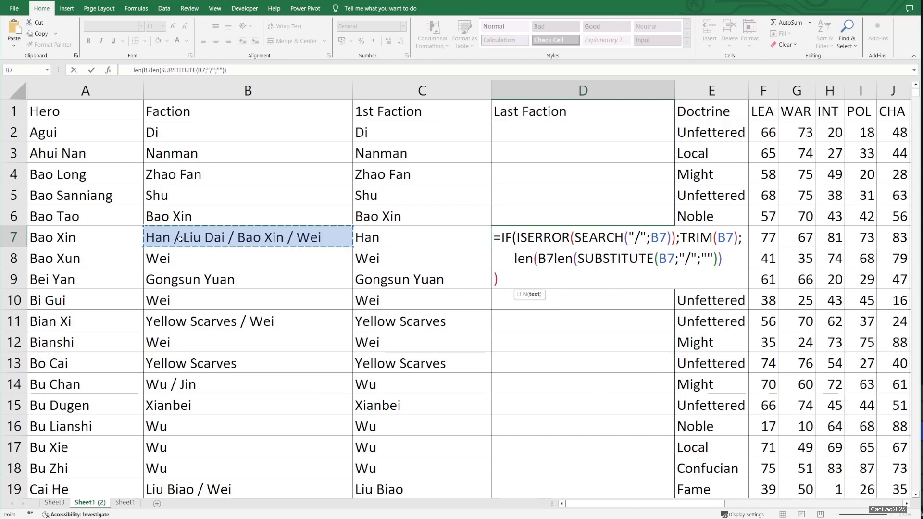
type("));TRIM(B7);")
key("Return")
key("Up")
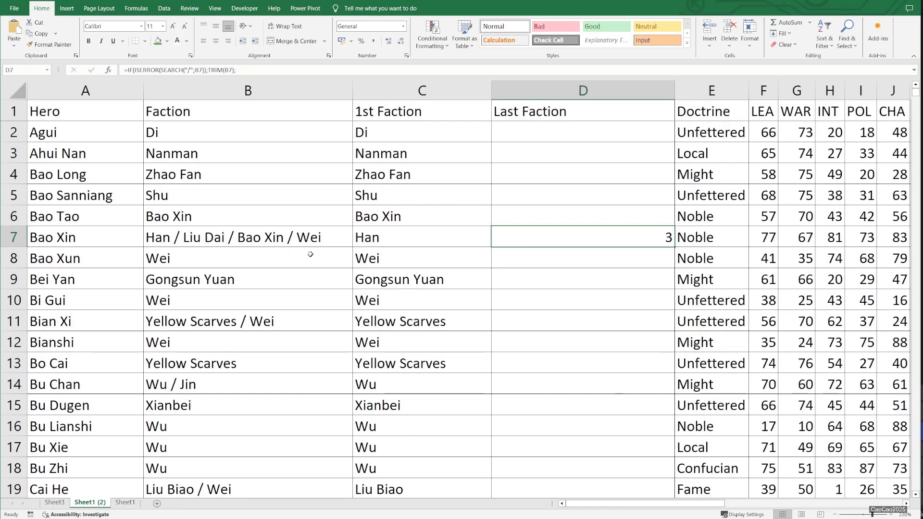
Step: Cut the LEN(B7)-LEN(SUBSTITUTE(B7;"/";"")) expression out of the D7 formula for reuse
double_click(590, 238)
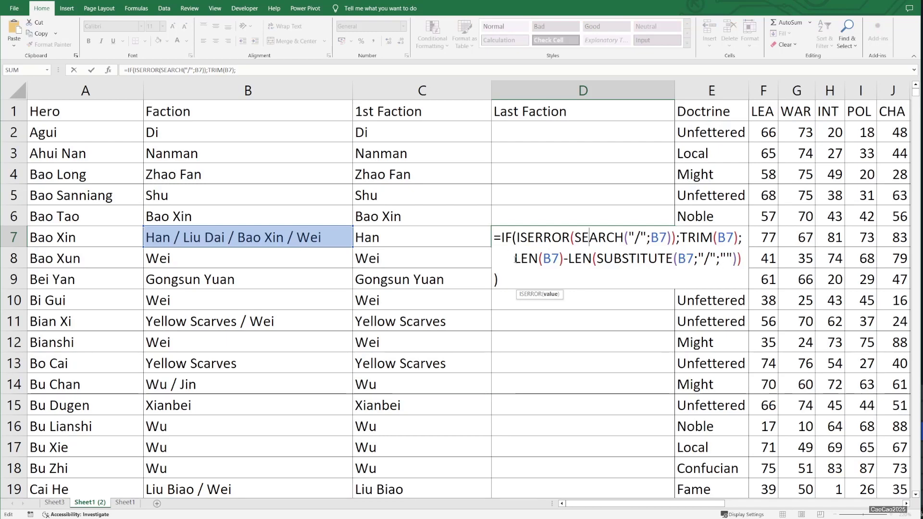
left_click_drag(514, 258, 741, 260)
key("ctrl+x")
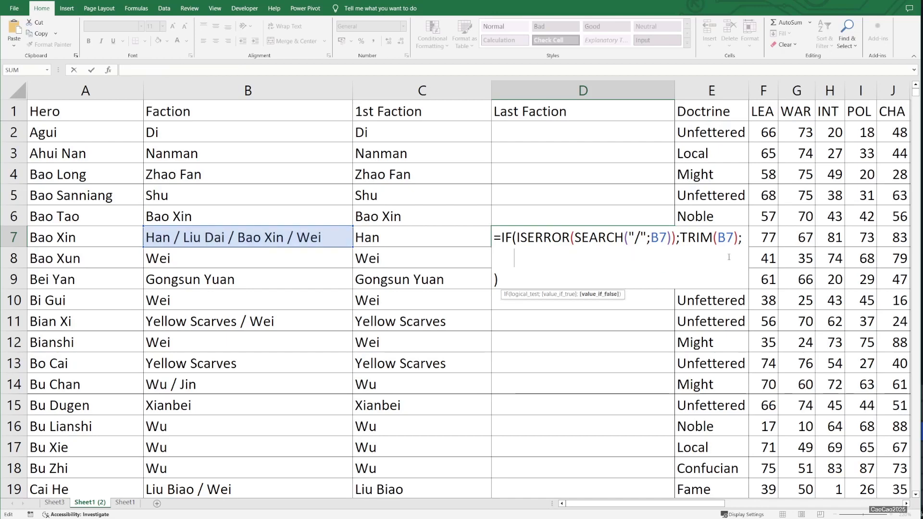
Step: Start a SUBSTITUTE function as D7's value-if-false part, with B7 as the text and "/" as the old text
type("sub")
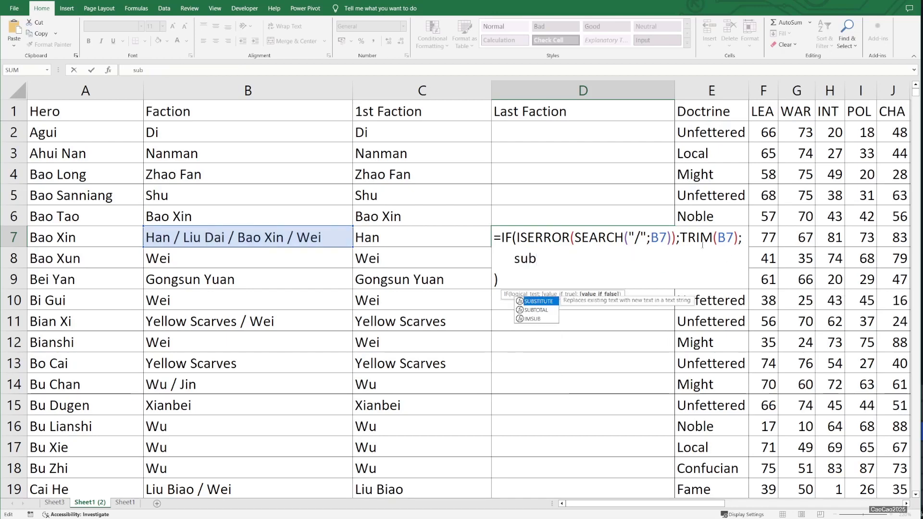
key("Tab")
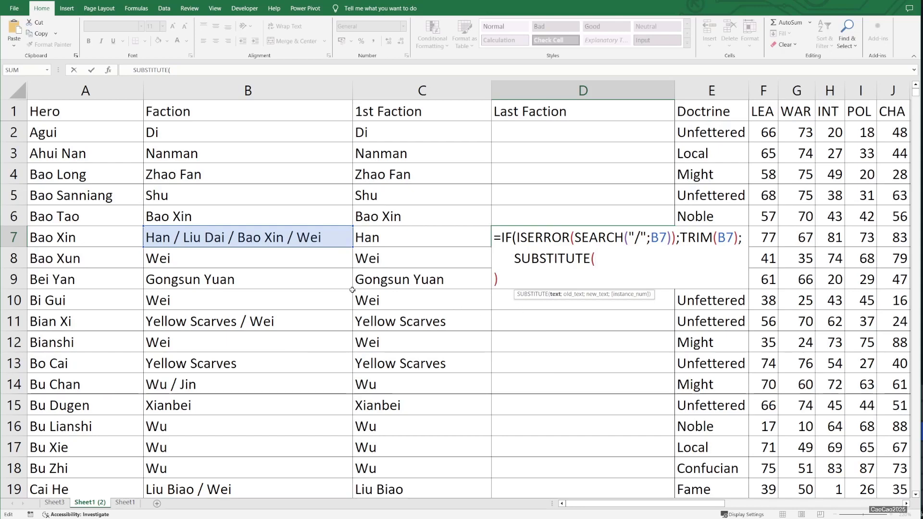
left_click(301, 234)
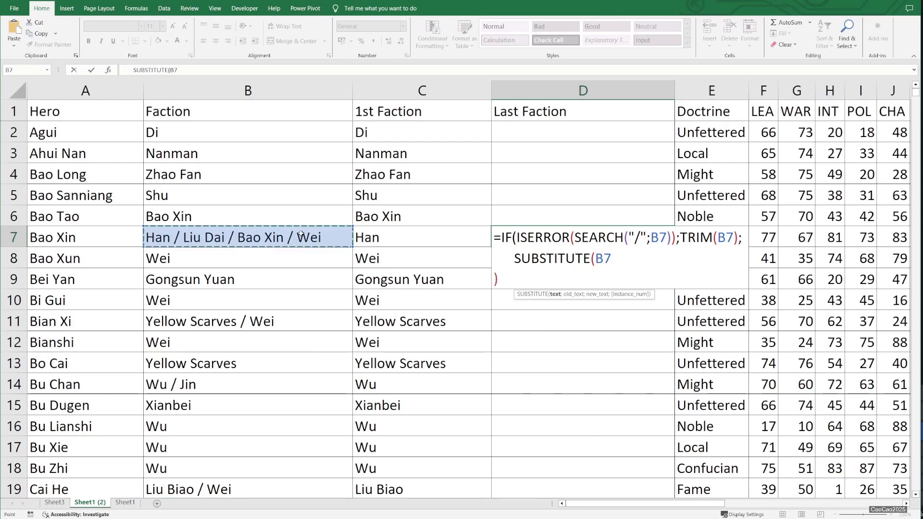
type(";\"/")
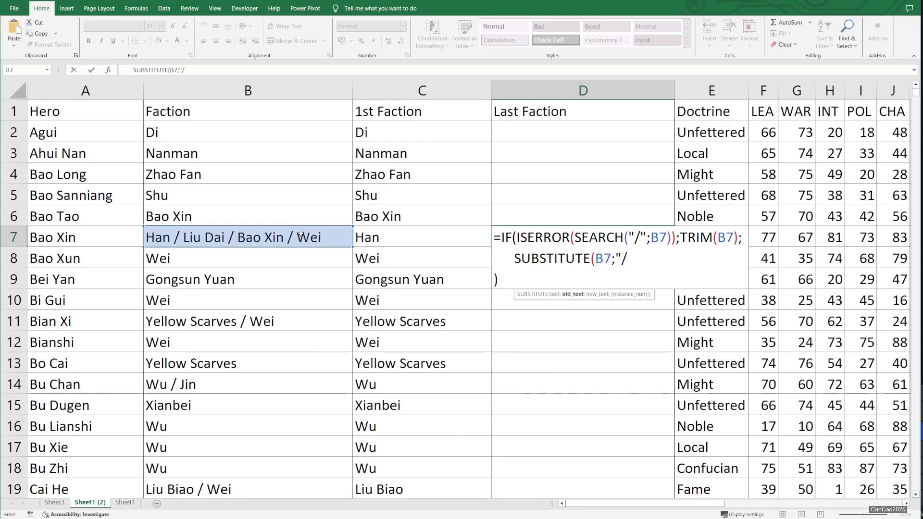
type("\"")
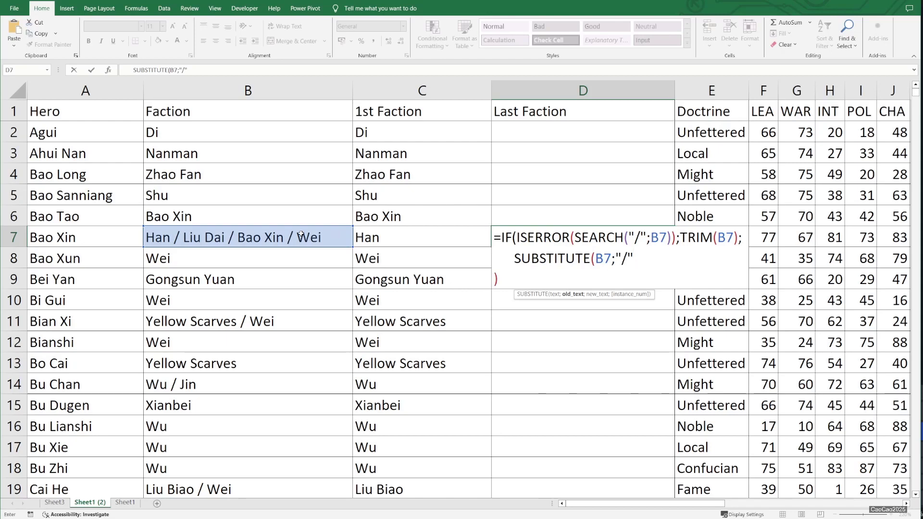
type(";")
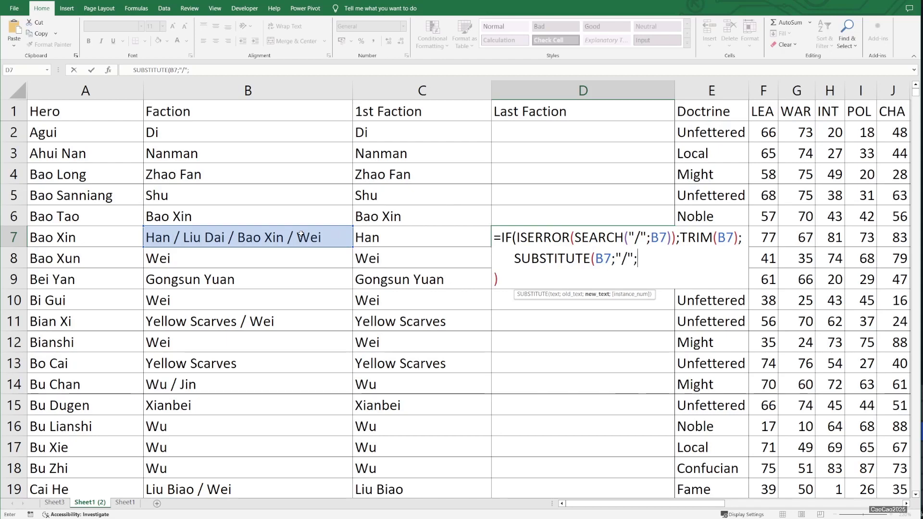
Step: Enter "CAOKEY" as the new text of the SUBSTITUTE function in D7
type("\"cao")
key("BackSpace")
key("BackSpace")
key("BackSpace")
type("CAO")
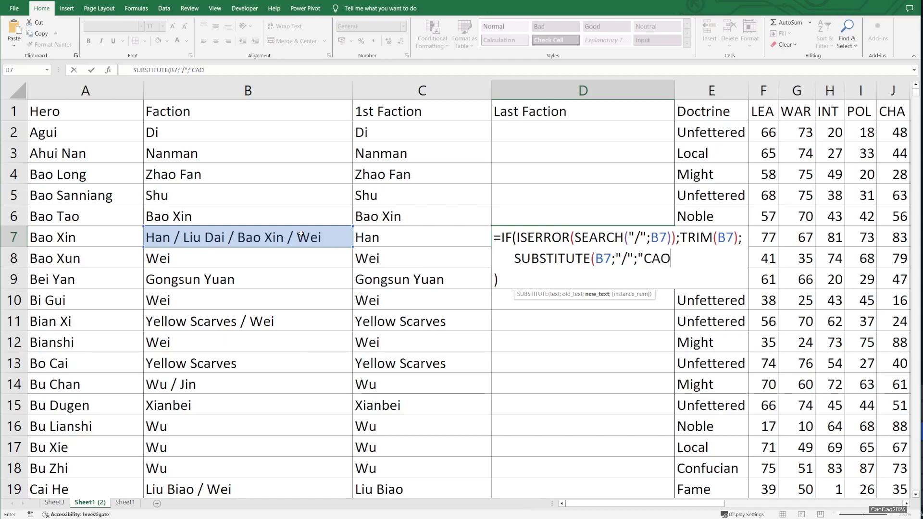
type("KEY\"")
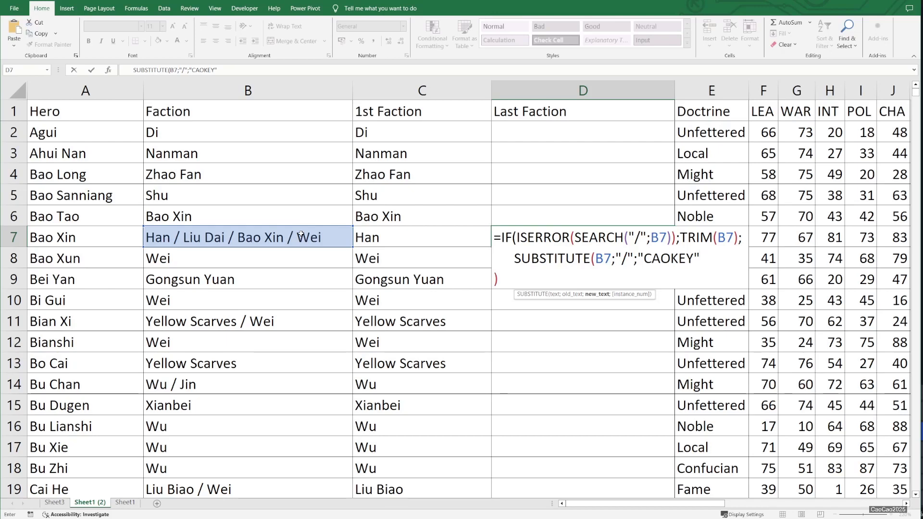
Step: Paste the cut LEN difference as SUBSTITUTE's instance number, accept the D7 formula, and widen column D to fit the whole result
type(";")
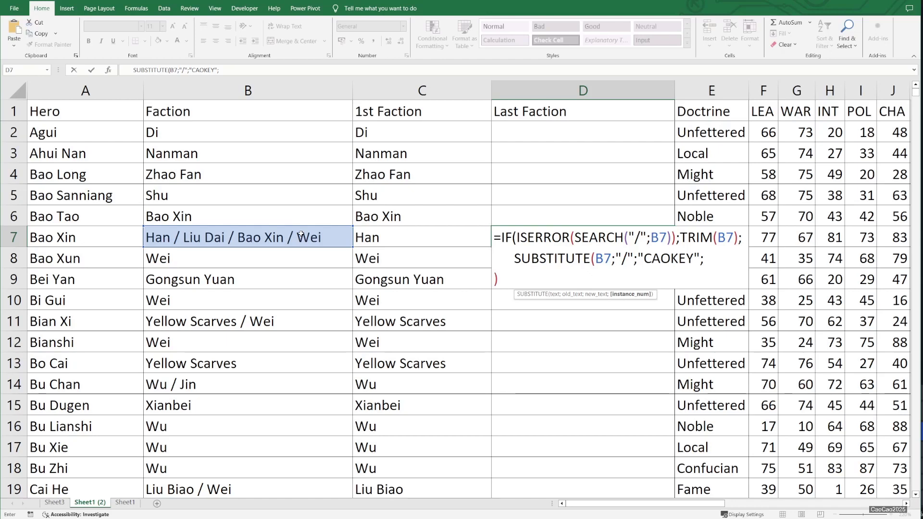
key("ctrl+v")
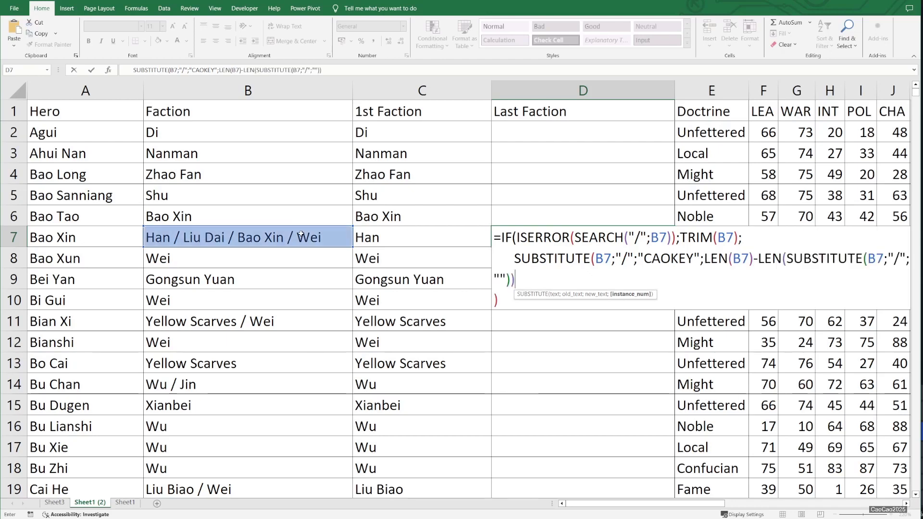
type(")")
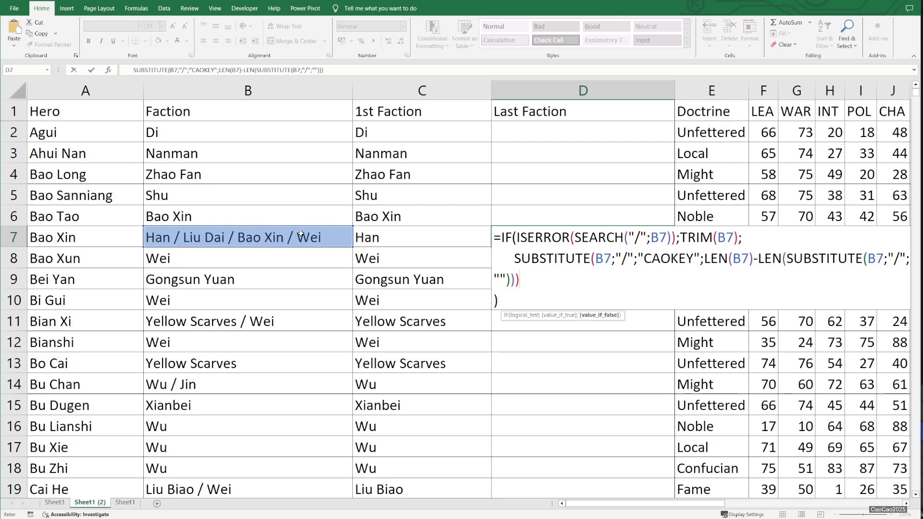
key("ctrl+Return")
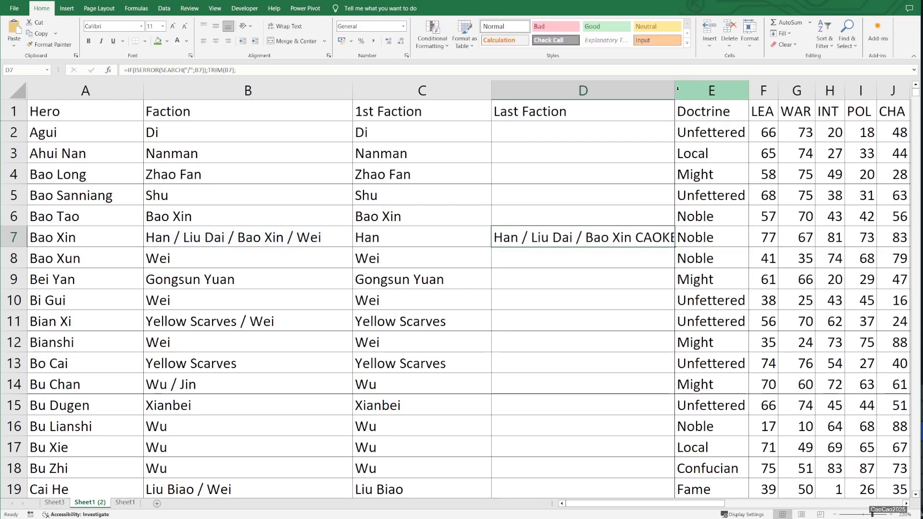
left_click_drag(674, 91, 764, 103)
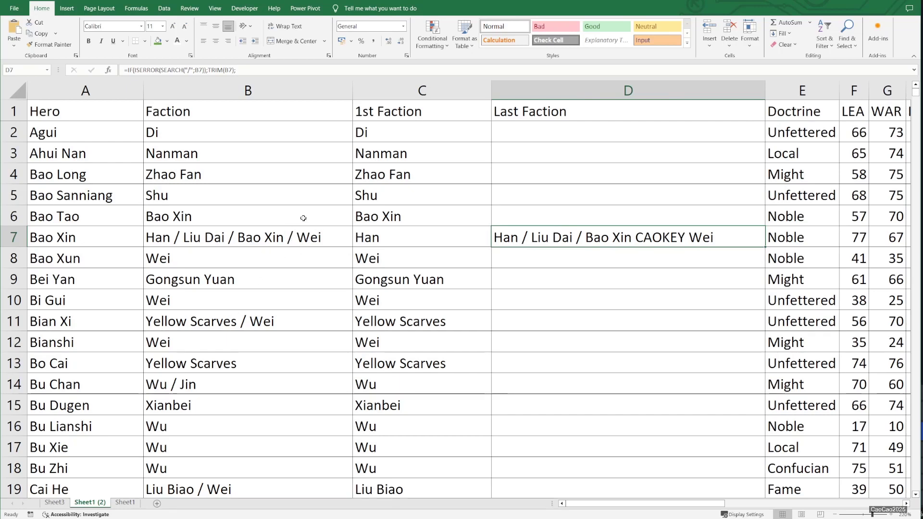
Step: Wrap D7's outer SUBSTITUTE expression in SEARCH, with "CAOKEY" as the find text and the expression as the within text, and accept it
double_click(596, 239)
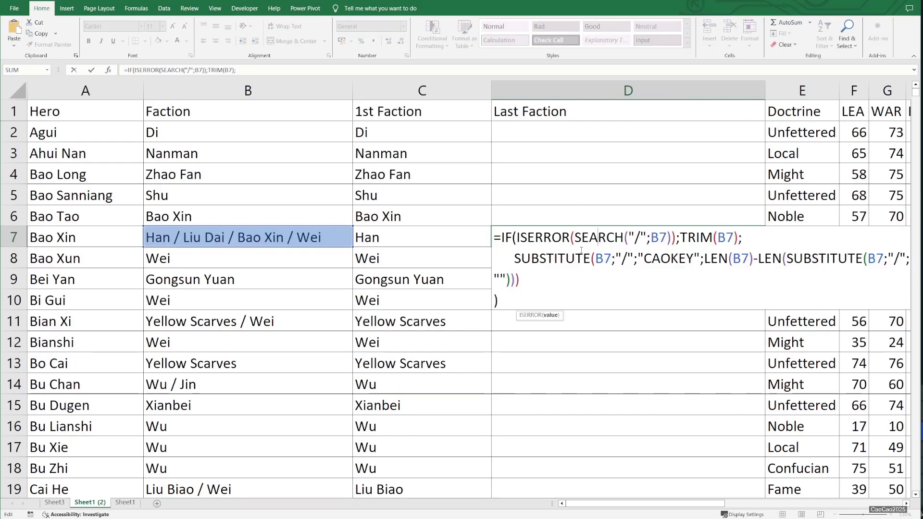
left_click(514, 258)
type("S")
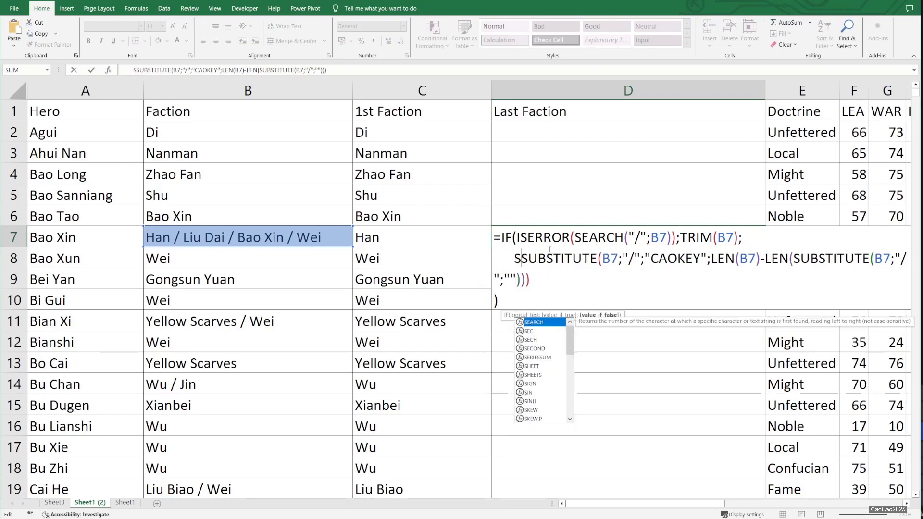
type("EARCH(")
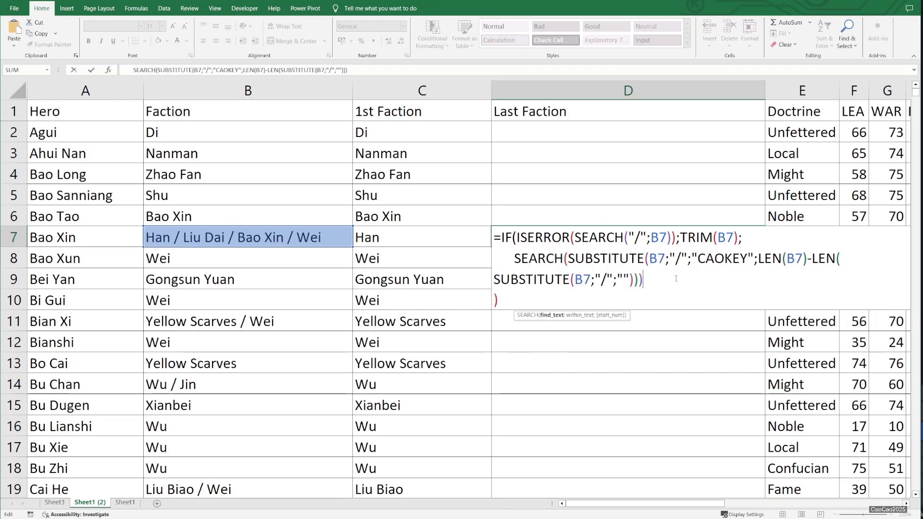
type(";\"CAOKEY")
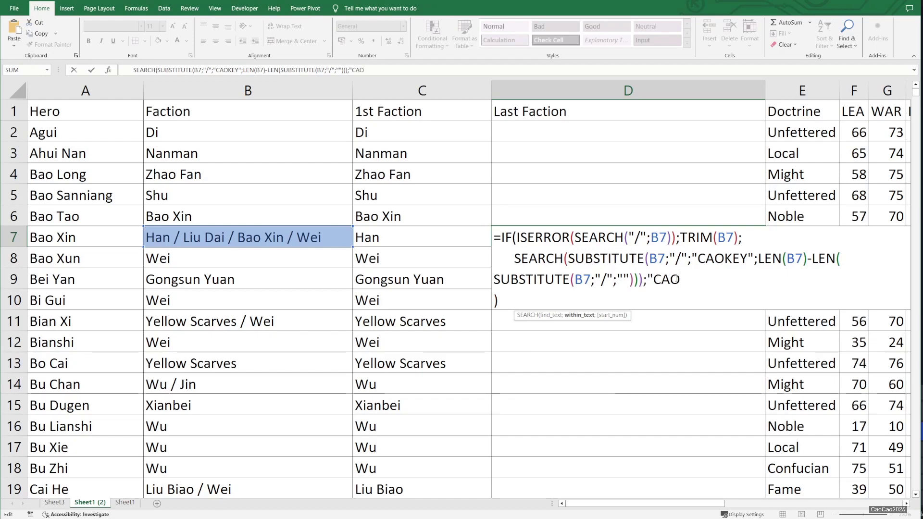
type("\"CAOKEY")
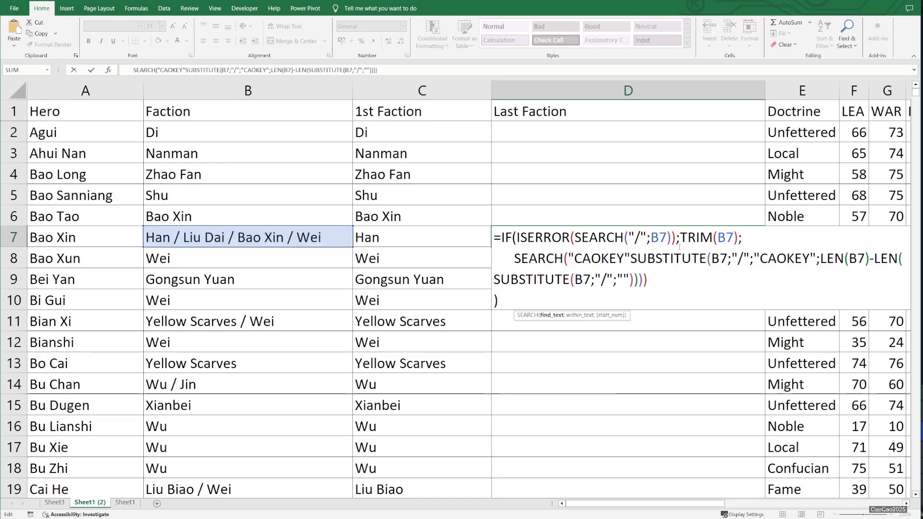
type(";")
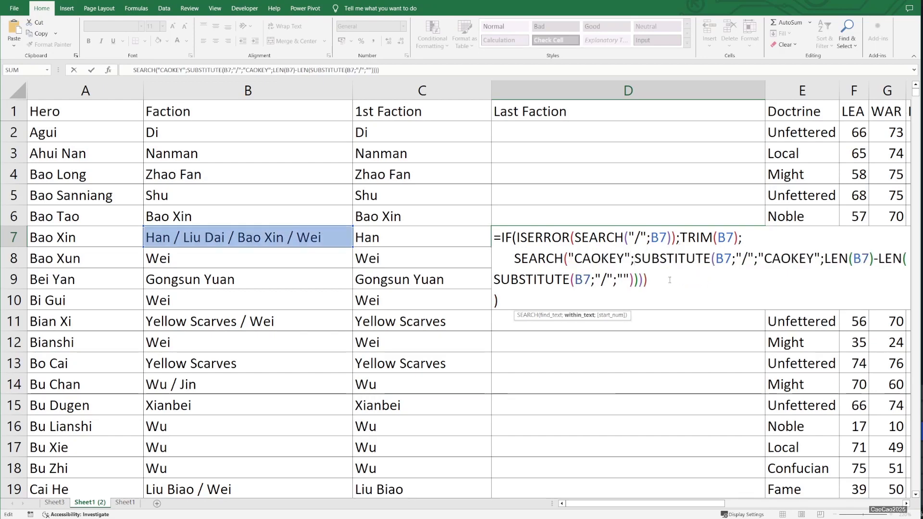
key("ctrl+Return")
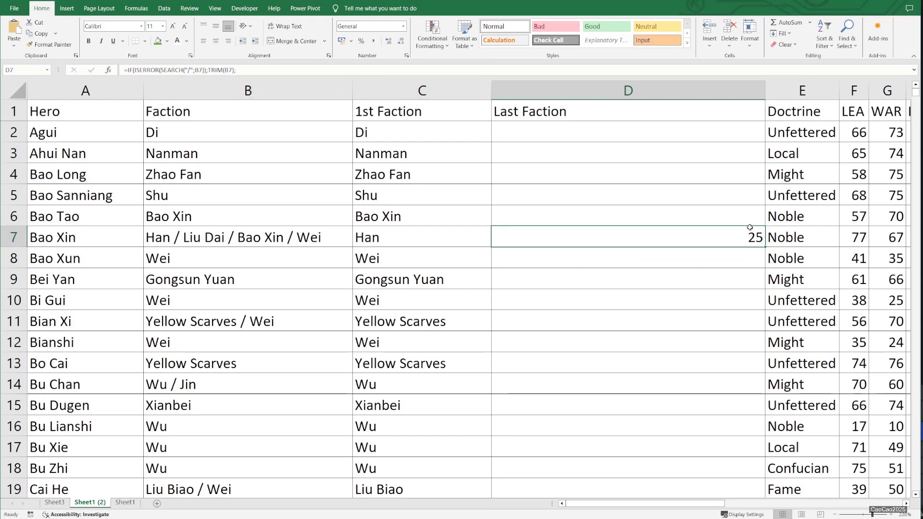
Step: Put LEN(B7)- in front of the SEARCH("CAOKEY";...) expression in the D7 formula and accept it
key("F2")
left_click(514, 257)
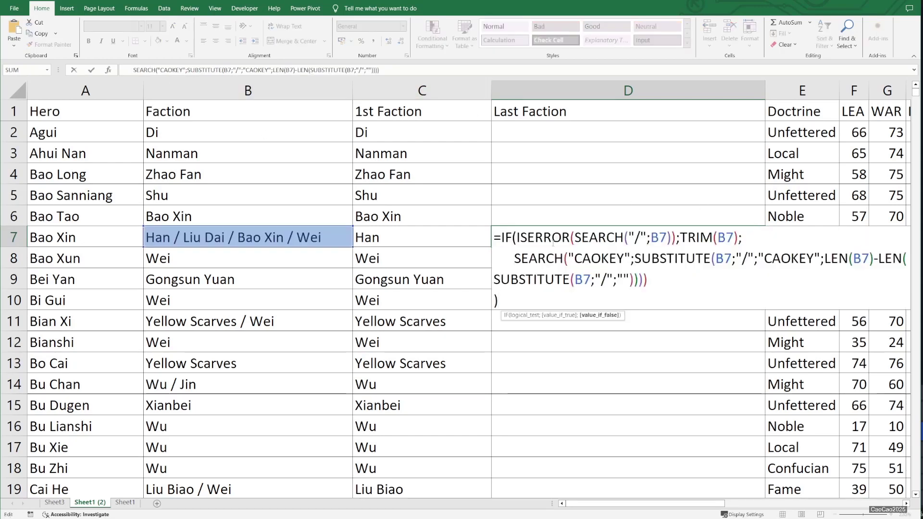
type("LEN(")
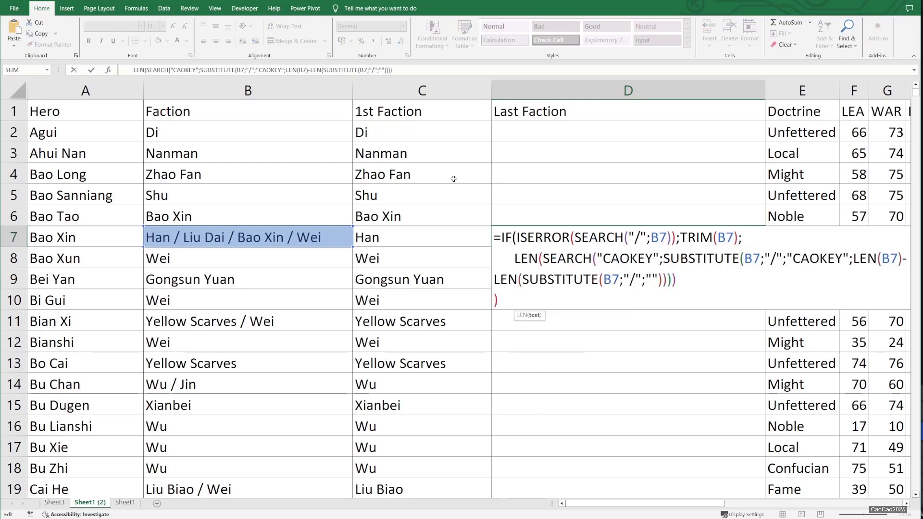
left_click(245, 235)
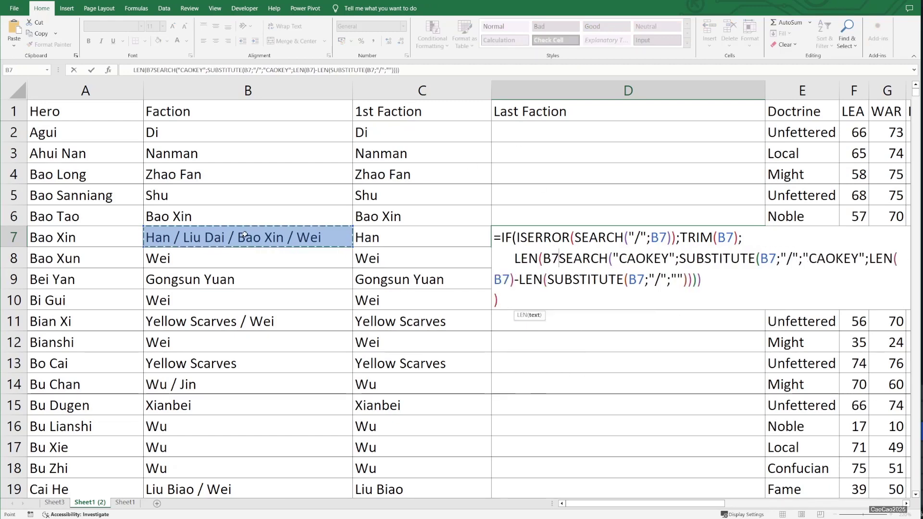
type(")-")
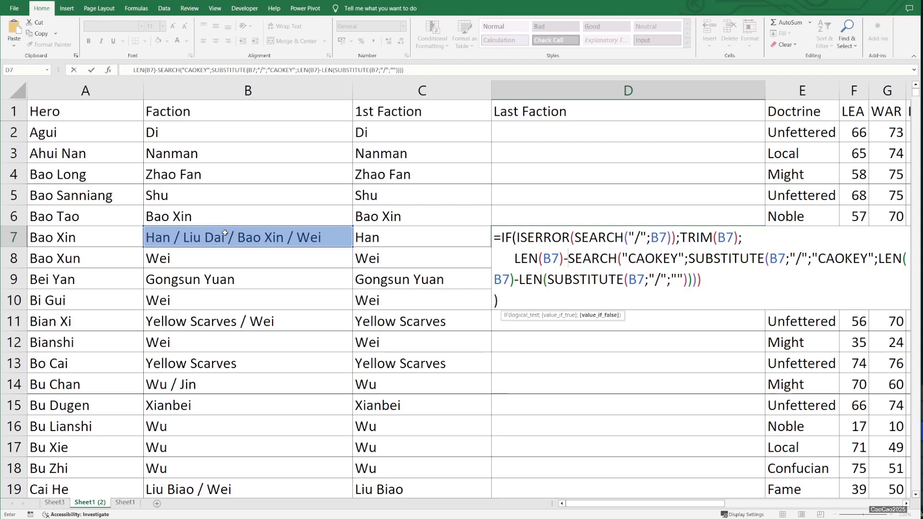
key("ctrl+Return")
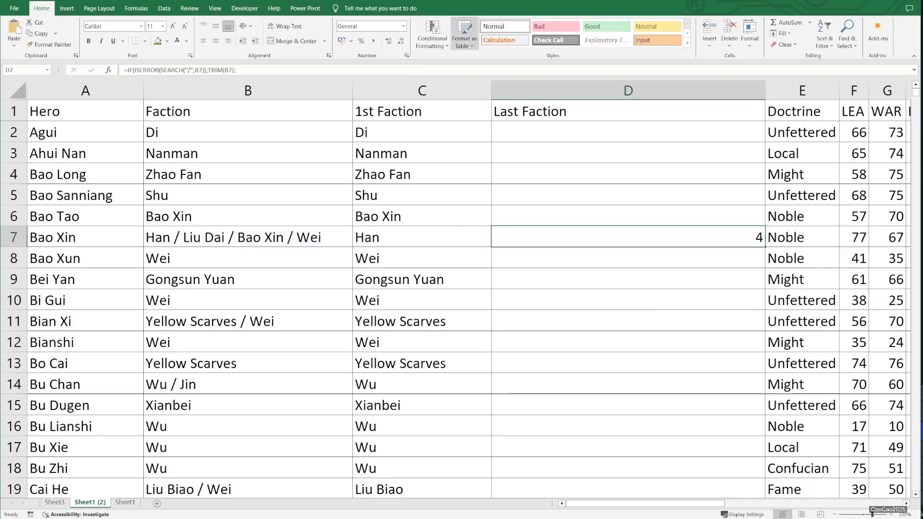
Step: Wrap D7's LEN(B7)-SEARCH(...) expression in RIGHT, with B7 as the text and the expression as the character count, and accept it
key("F2")
left_click(509, 264)
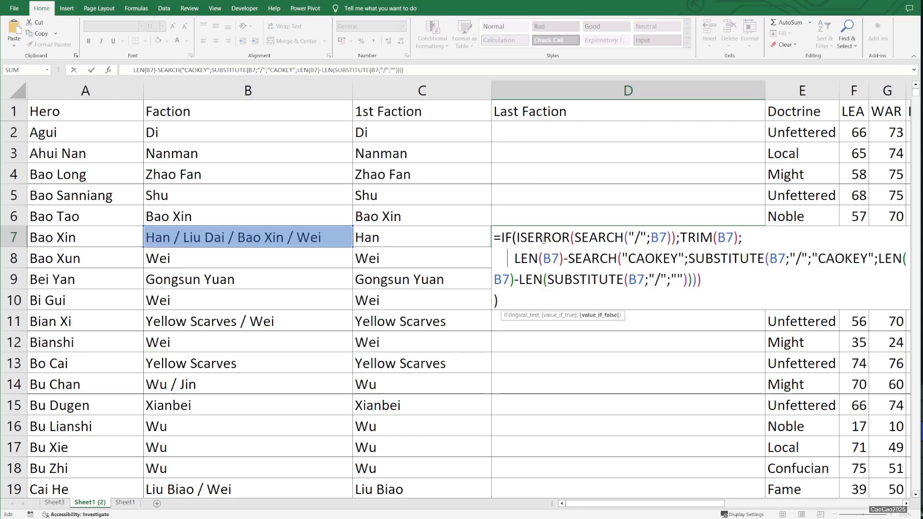
type("RIGHT(")
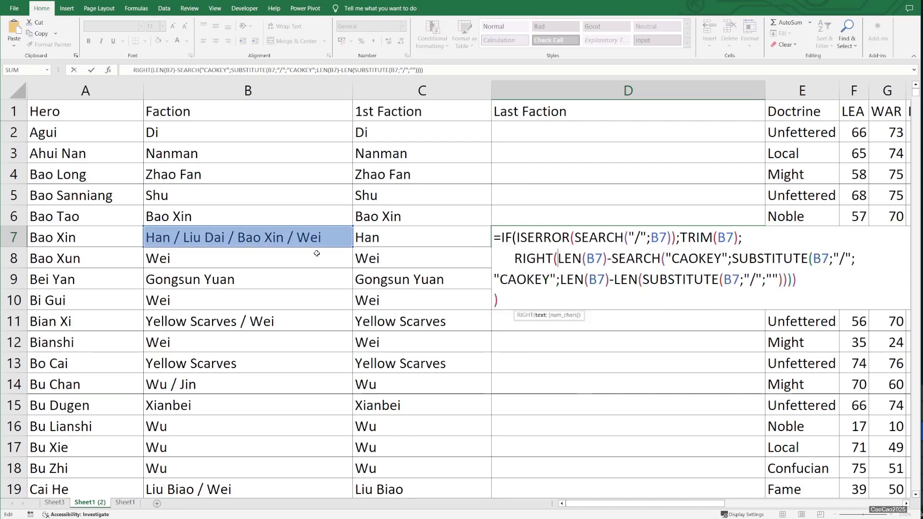
left_click(313, 238)
type(";")
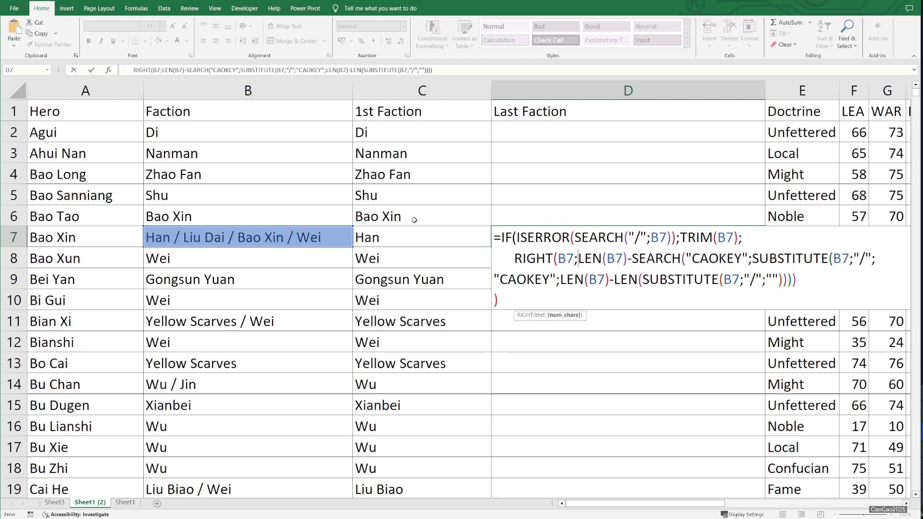
left_click(817, 282)
type(")")
key("Return")
Step: Wrap the RIGHT expression in the D7 formula in TRIM and accept it
key("Up")
key("F2")
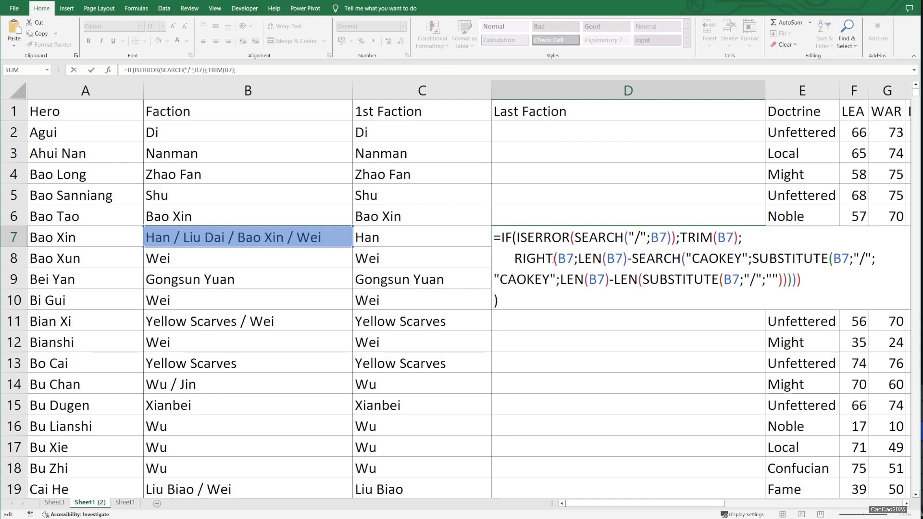
left_click(515, 260)
type("Trim(")
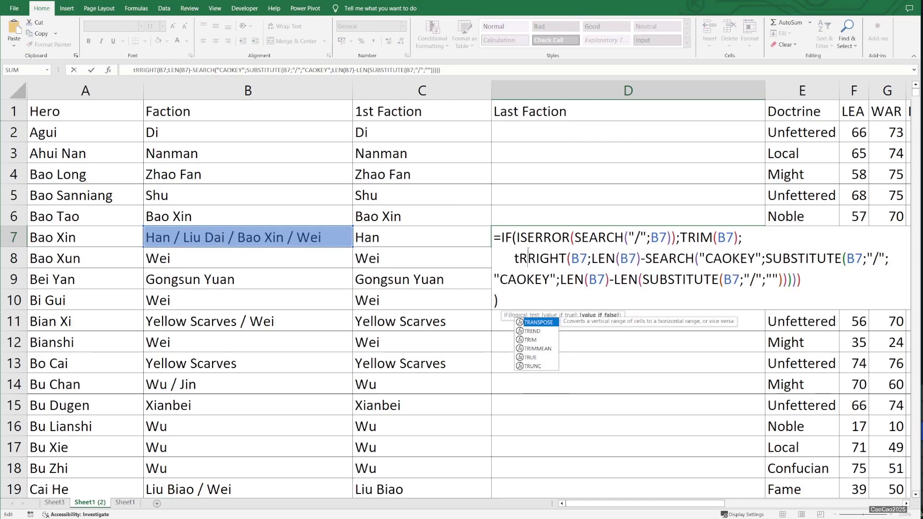
key("Return")
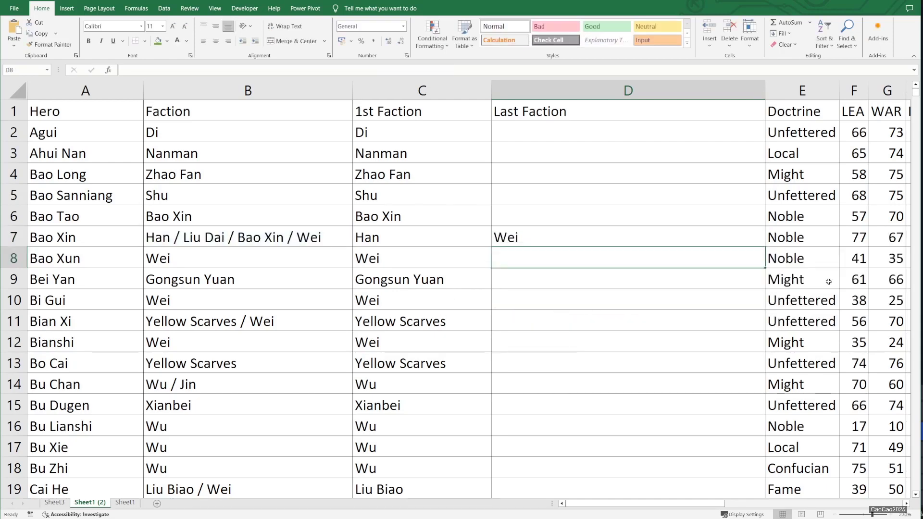
Step: Copy the D7 formula into the Last Faction cells above it, D2:D6
key("Up")
key("ctrl+c")
key("shift+Up")
key("shift+Up")
key("shift+Up")
key("shift+Up")
key("shift+Up")
key("ctrl+v")
Step: Paste the copied D7 formula down the Last Faction column to the last data row, D991
key("ctrl+Down")
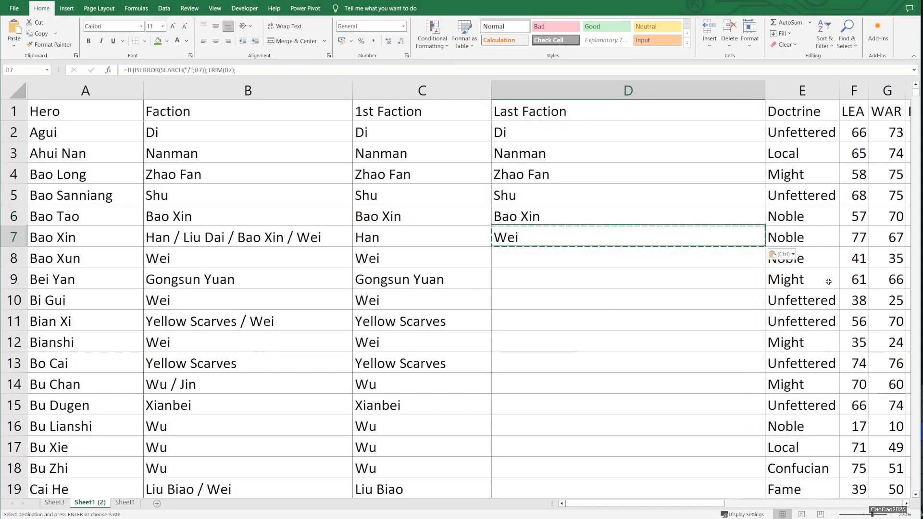
key("Left")
key("ctrl+Down")
key("Right")
key("ctrl+shift+Up")
key("ctrl+v")
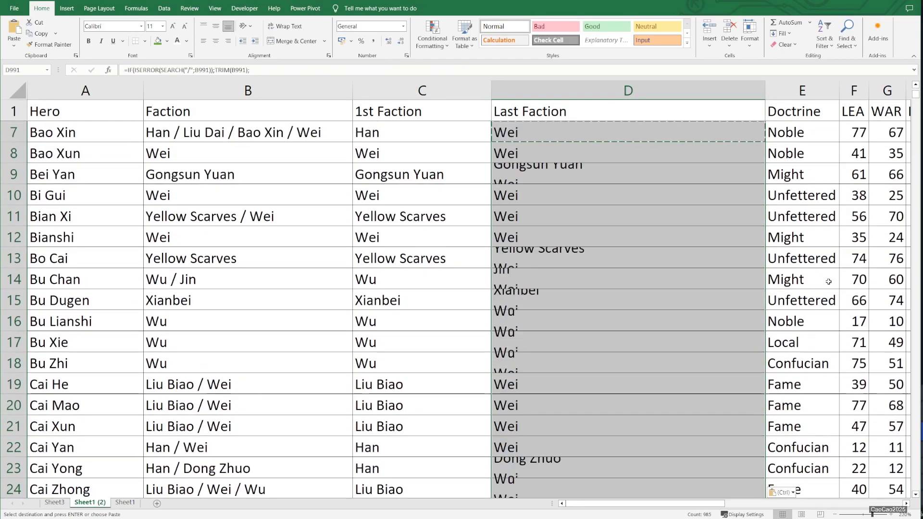
Step: Check the Last Faction results row by row against the Faction column, and return to D2
key("Up")
key("Up")
key("Up")
key("Up")
key("Down")
key("Down")
key("Down")
key("Down")
key("Down")
key("Down")
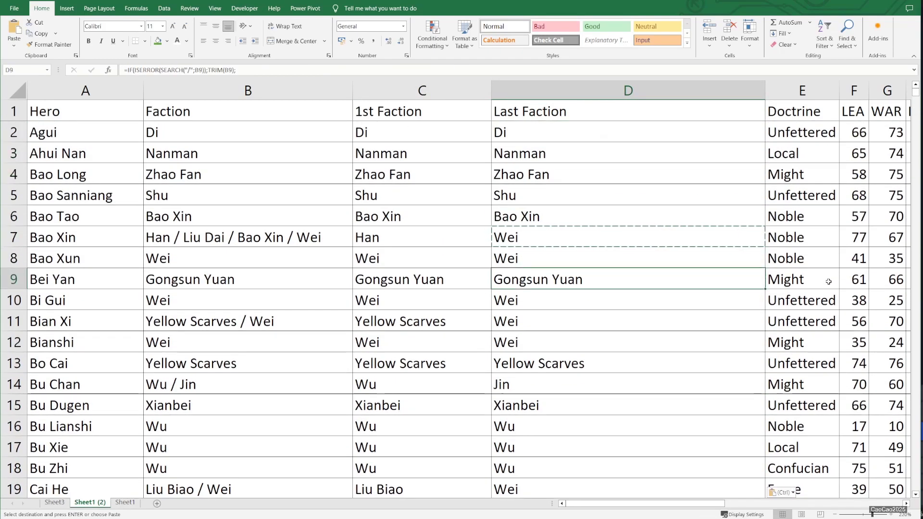
key("Up")
key("Up")
key("Down")
key("Down")
key("Down")
key("Down")
key("Down")
key("Down")
key("Down")
key("Up")
key("Up")
key("Up")
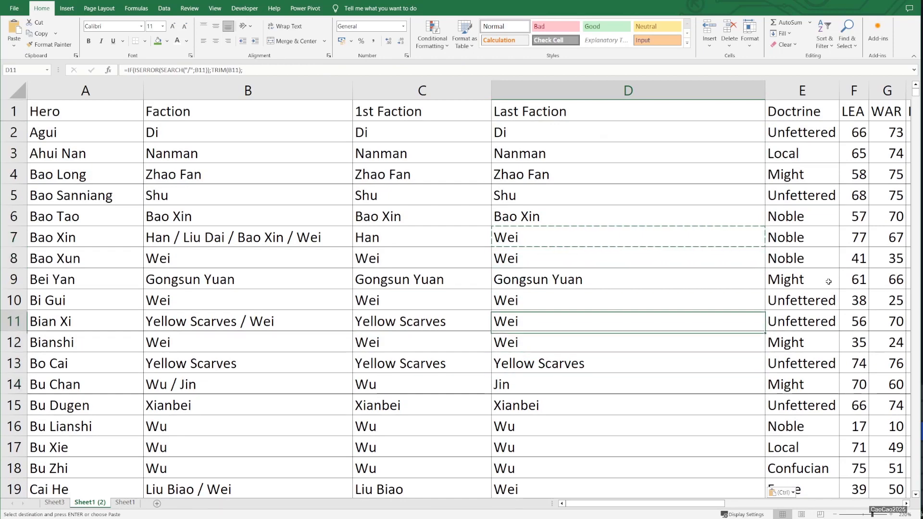
key("Down")
key("Down")
key("Down")
key("Down")
key("Up")
key("Down")
key("Down")
key("Down")
key("Down")
key("Down")
key("Down")
key("Down")
key("Down")
key("Down")
key("Down")
key("Down")
key("Down")
key("Down")
key("Down")
key("Down")
key("Down")
key("Down")
key("Down")
key("Down")
key("Down")
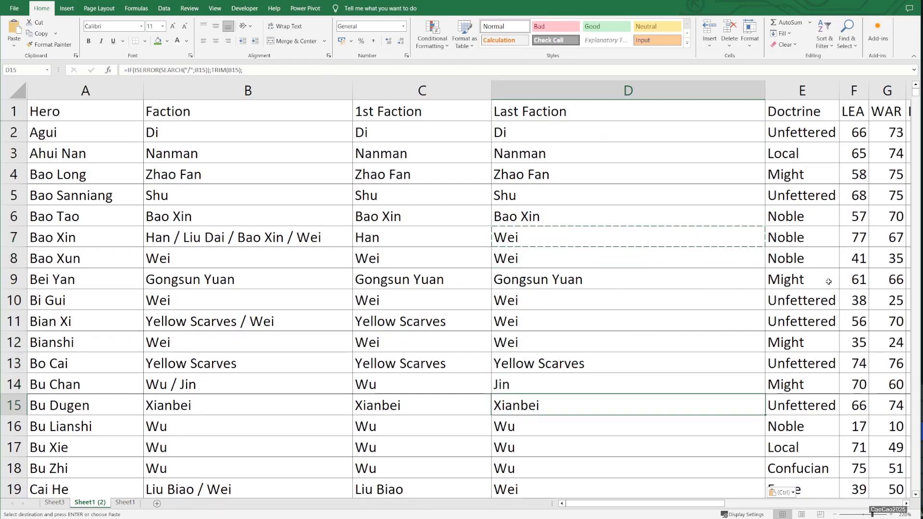
key("ctrl+Up")
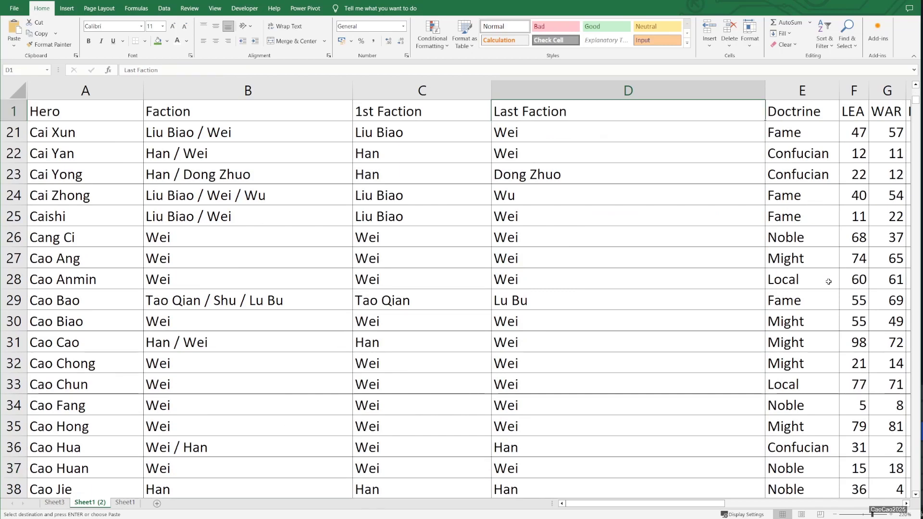
key("Down")
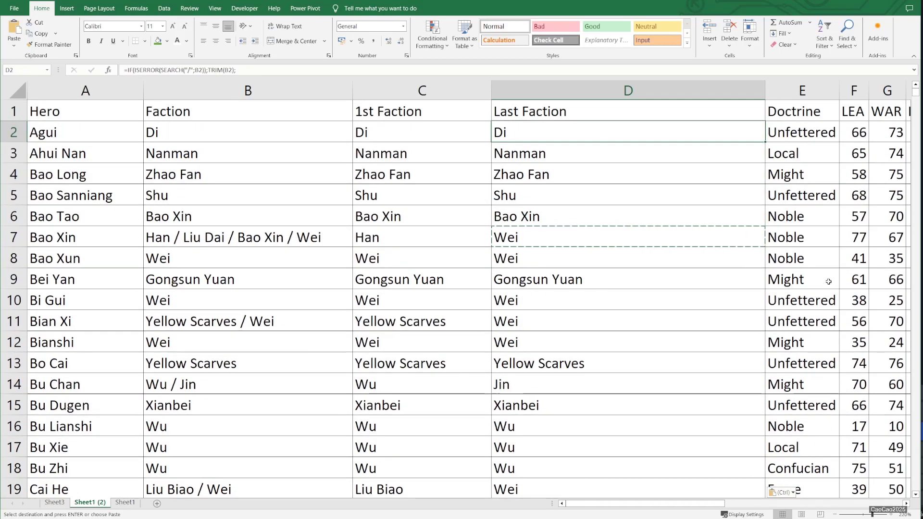